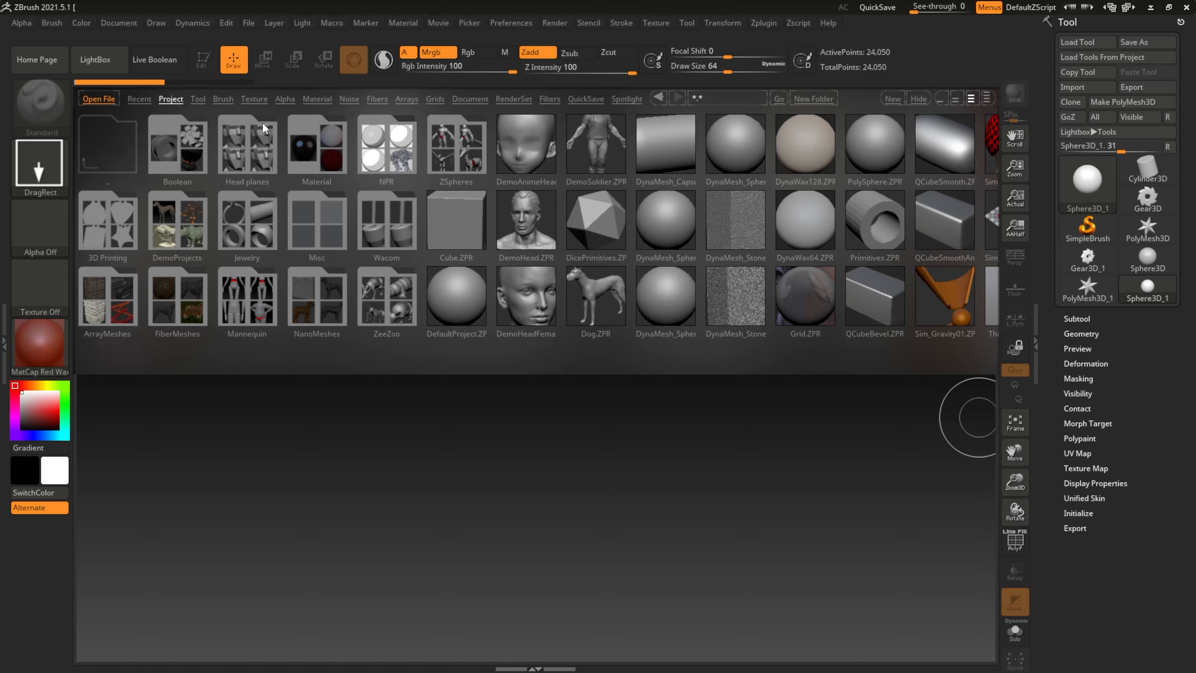
Toggle the LightBox browser and leave it hidden so the canvas is free
click(120, 59)
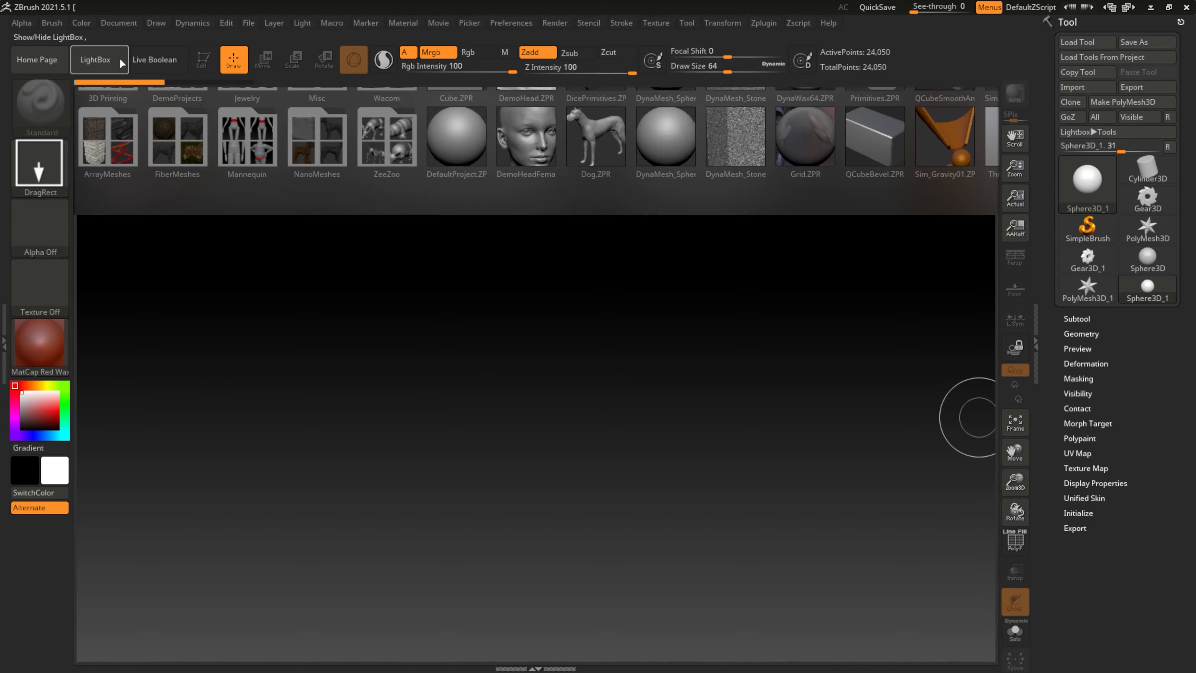
click(119, 60)
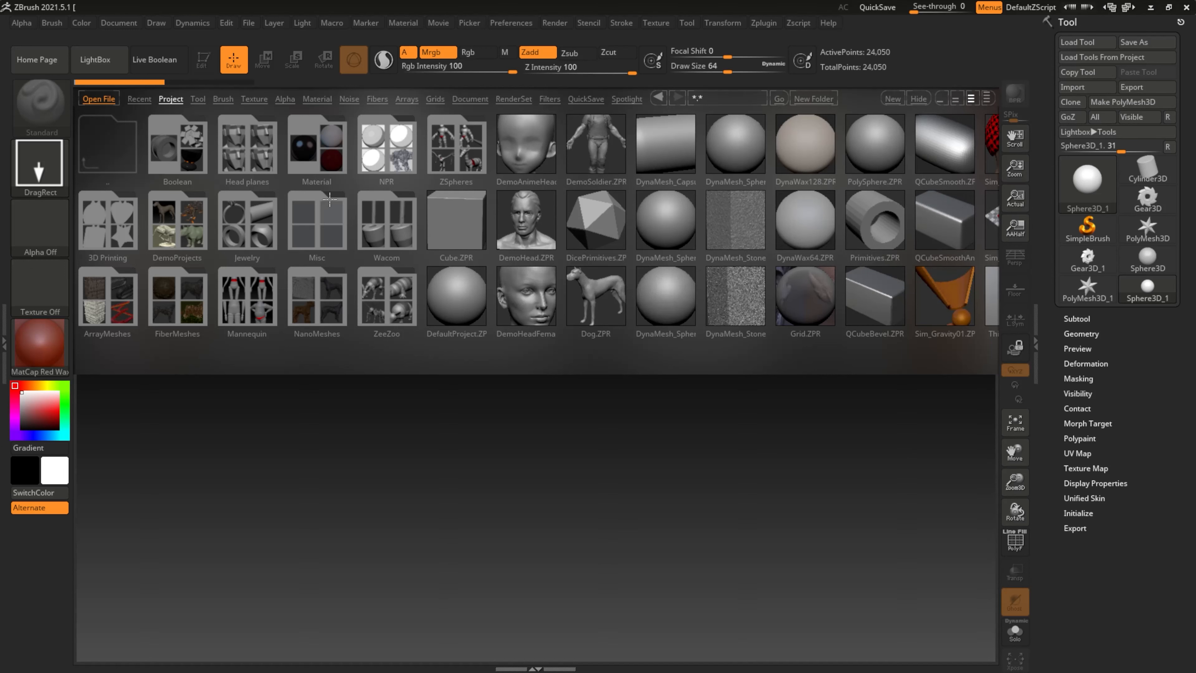
click(111, 67)
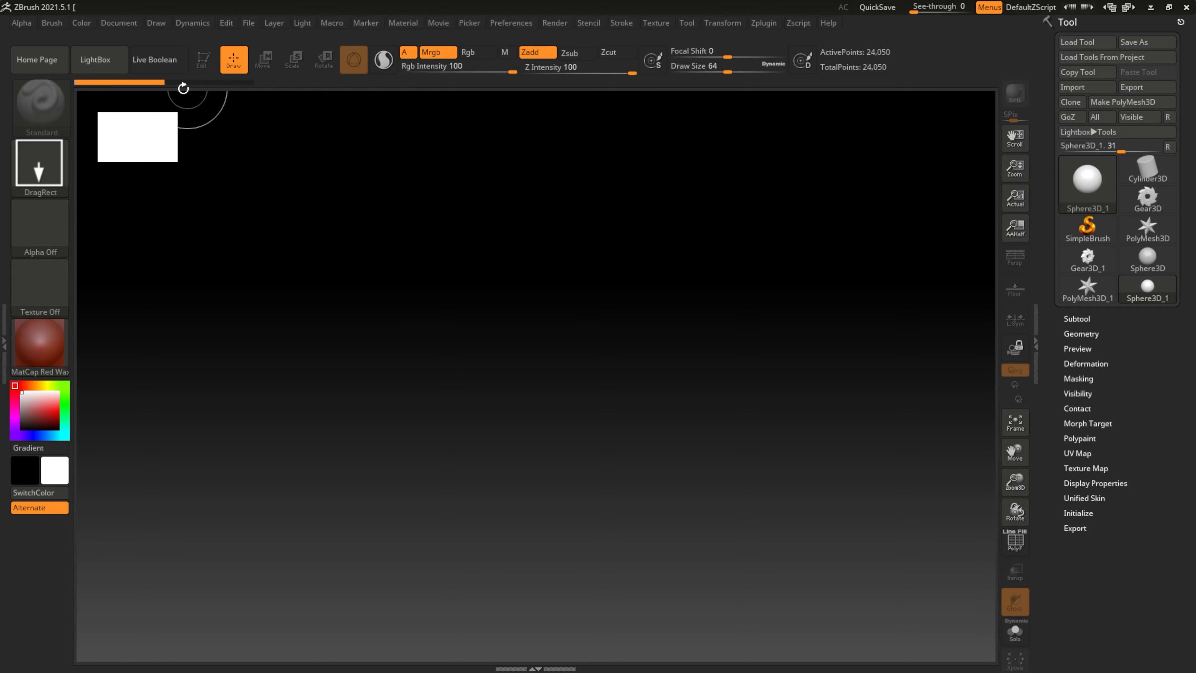
Draw a large 3D sphere in the middle of the canvas and switch it to Edit mode
mouse_move(100, 87)
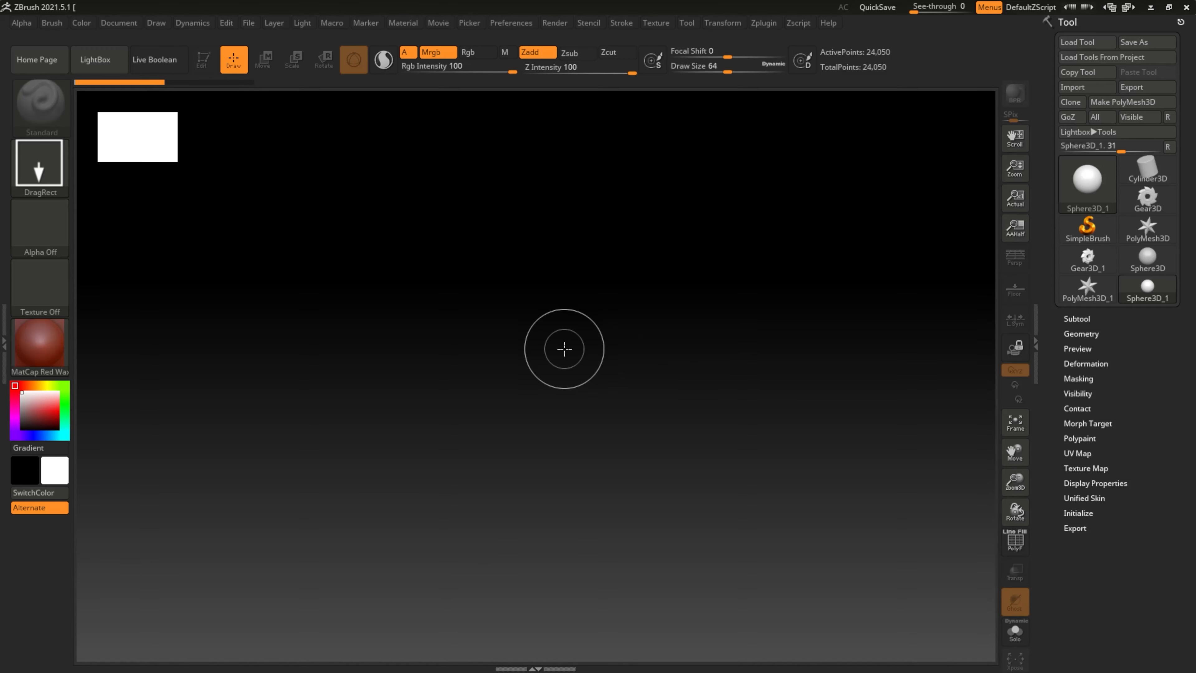
drag(595, 336, 830, 462)
key(t)
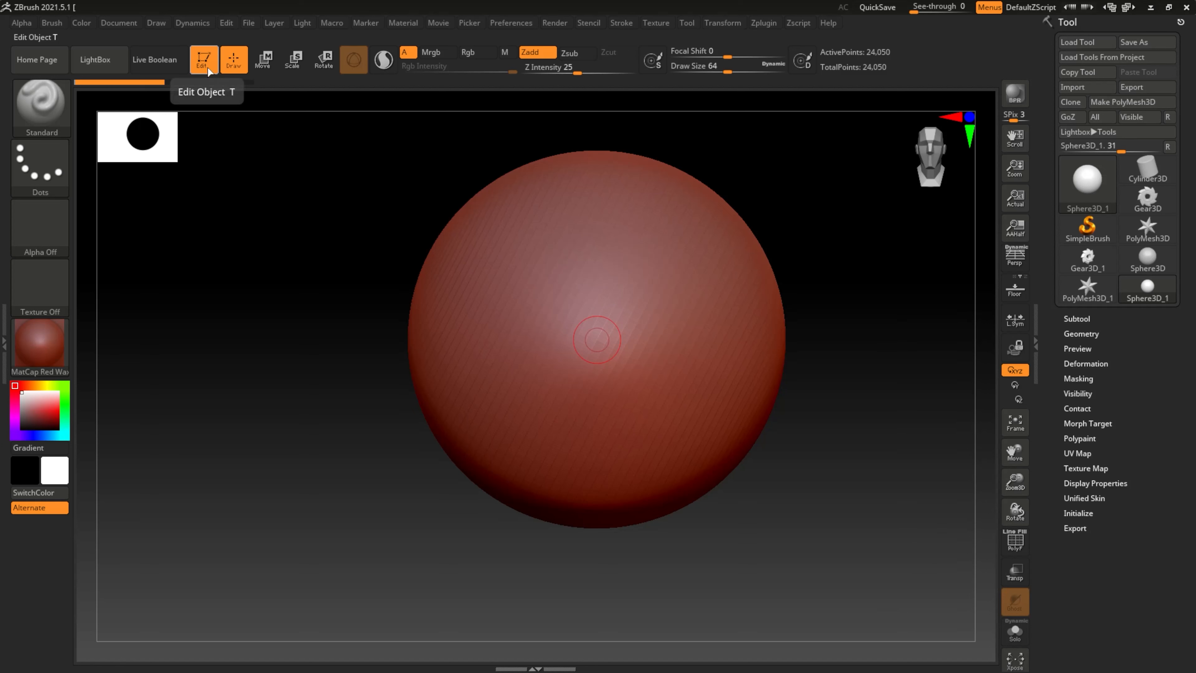
Browse the sculpting brush library and the available alphas without choosing any
click(28, 120)
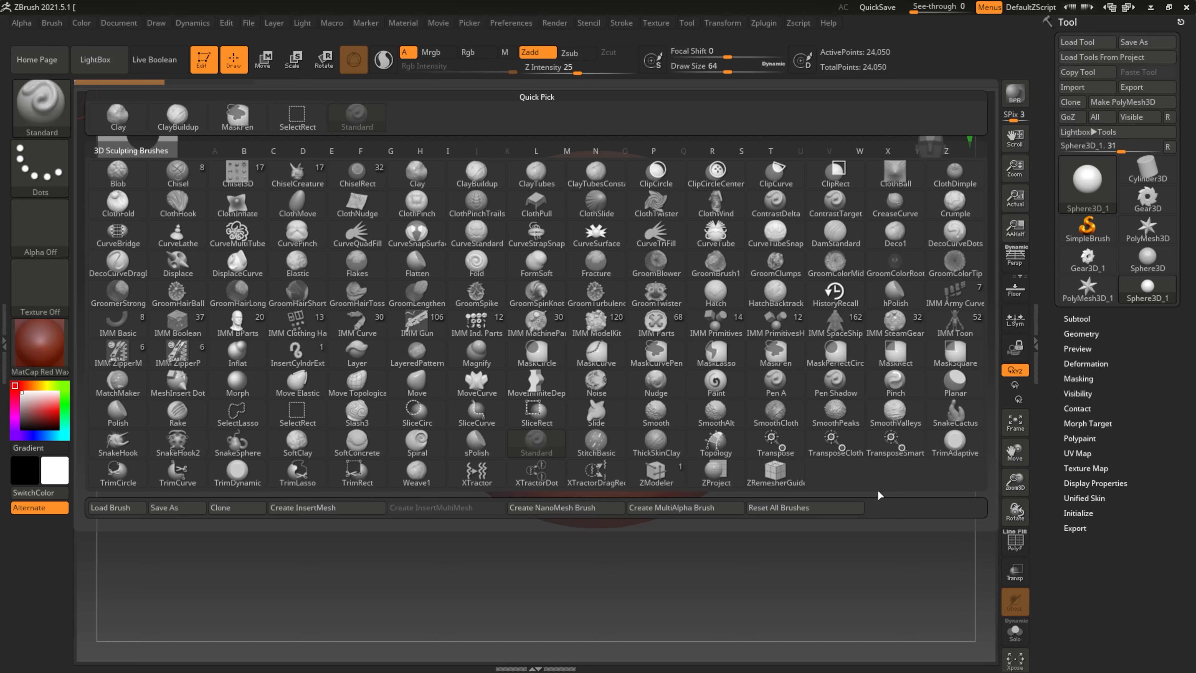
mouse_move(423, 448)
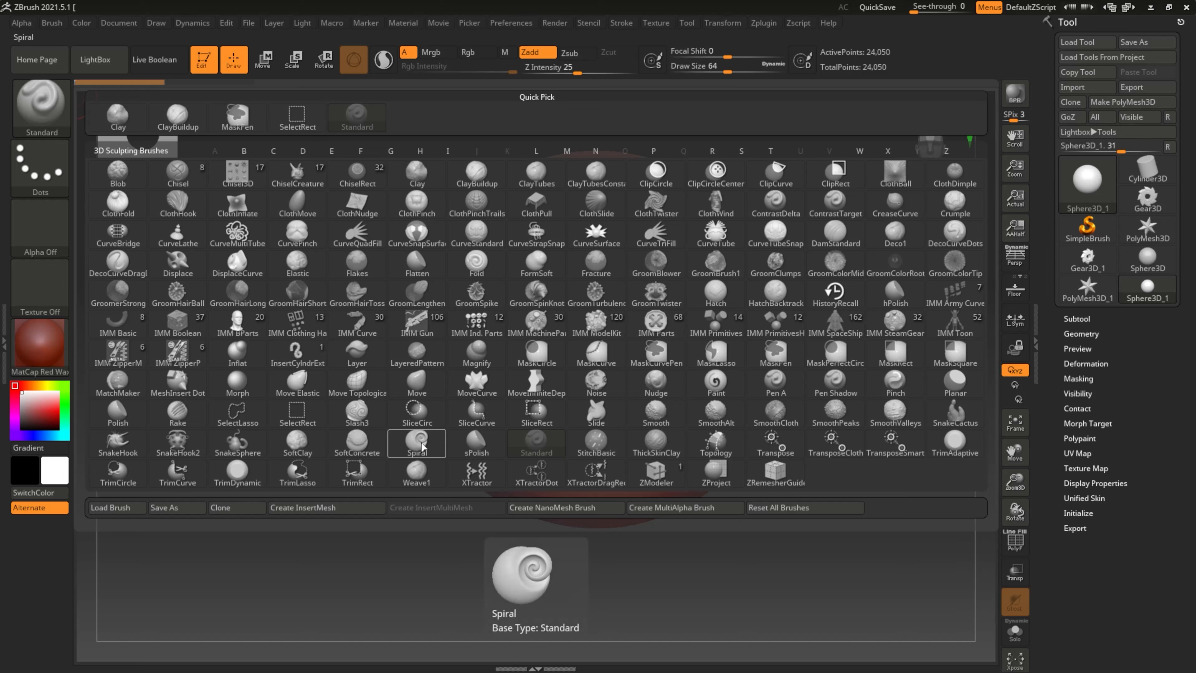
mouse_move(404, 206)
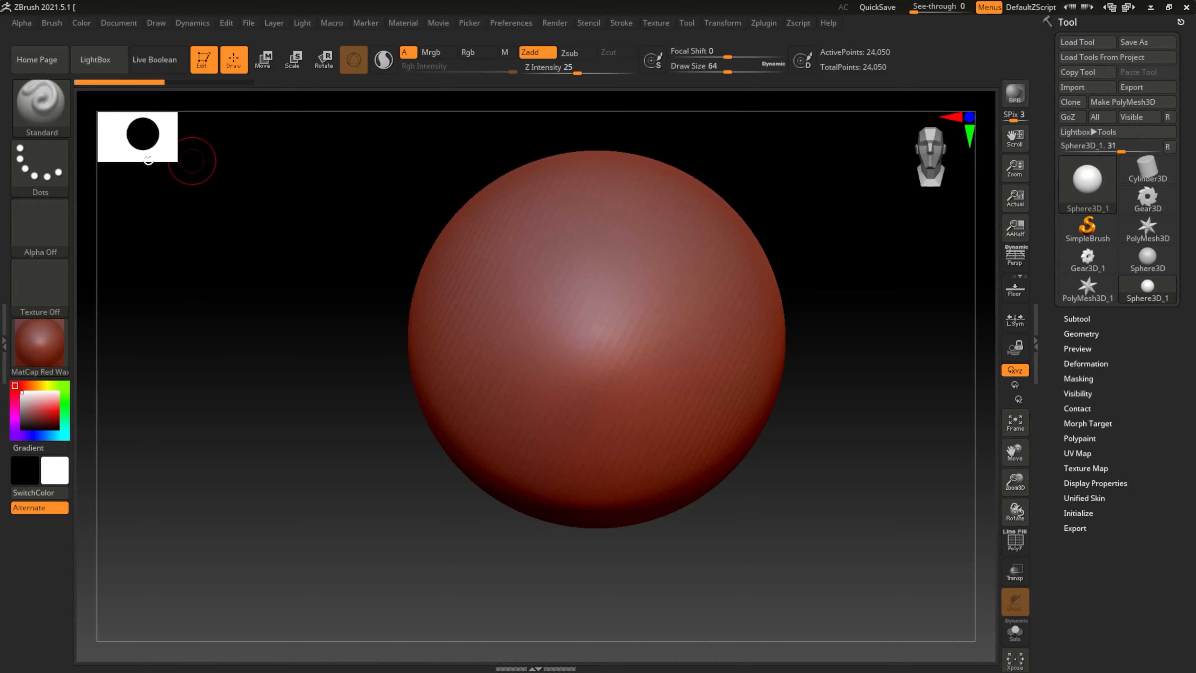
click(42, 233)
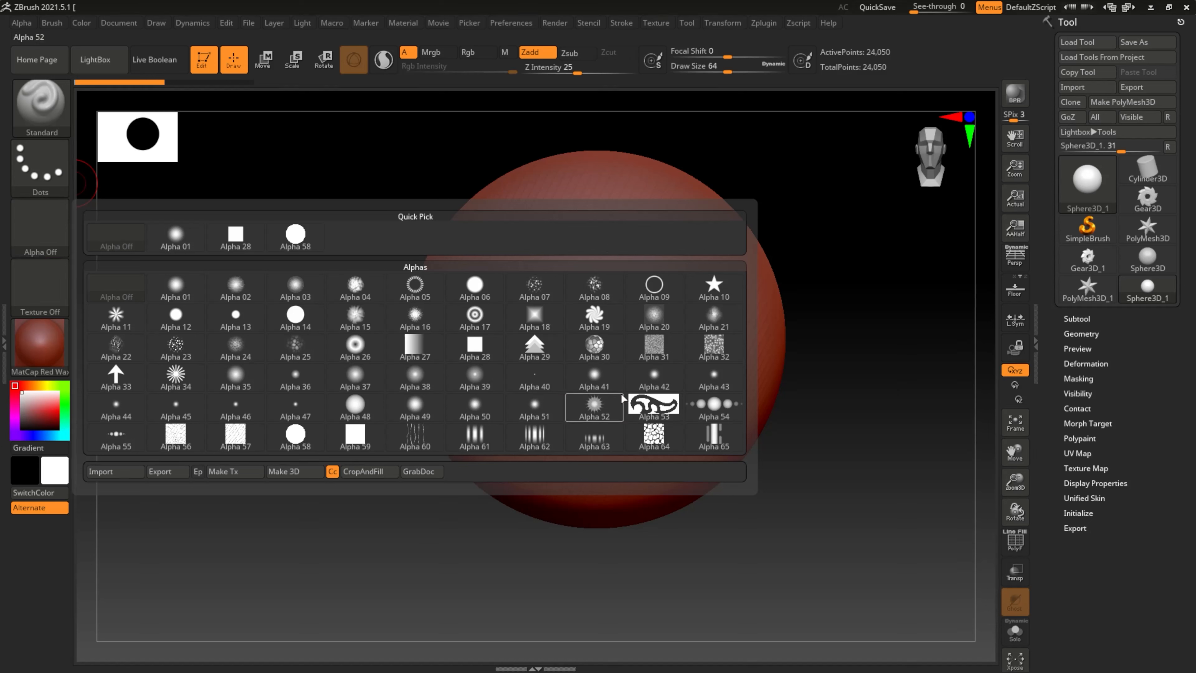
mouse_move(320, 431)
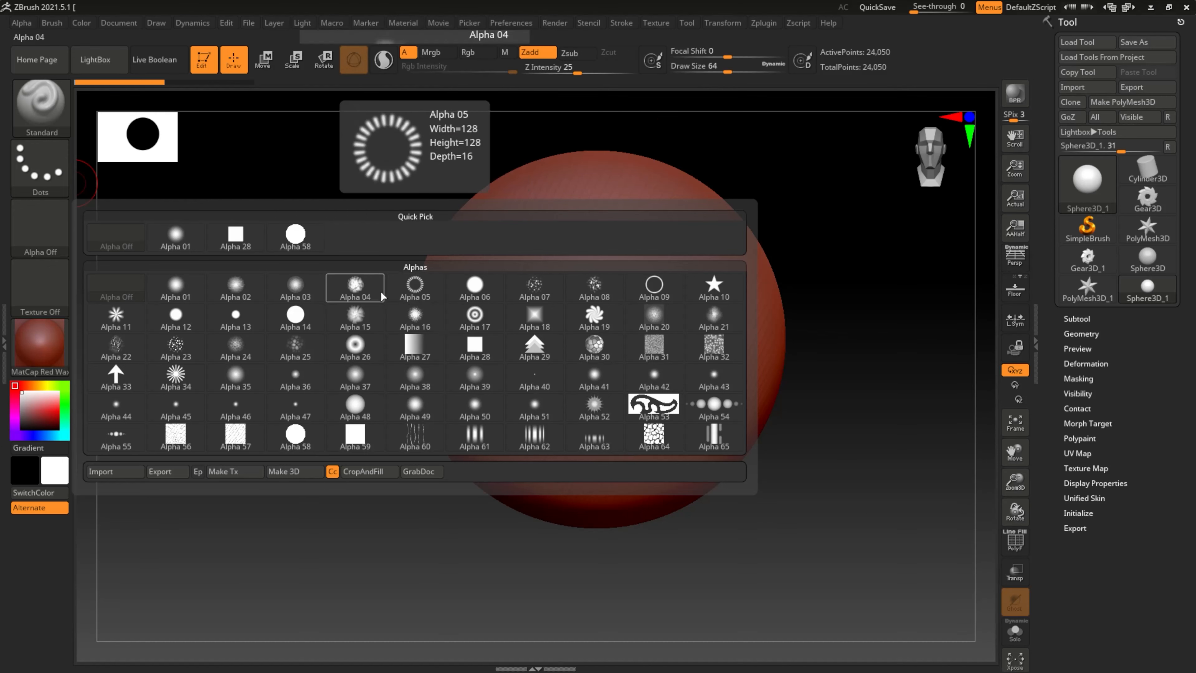
Try the Gold material on the sphere and switch back to MatCap Red Wax
mouse_move(46, 356)
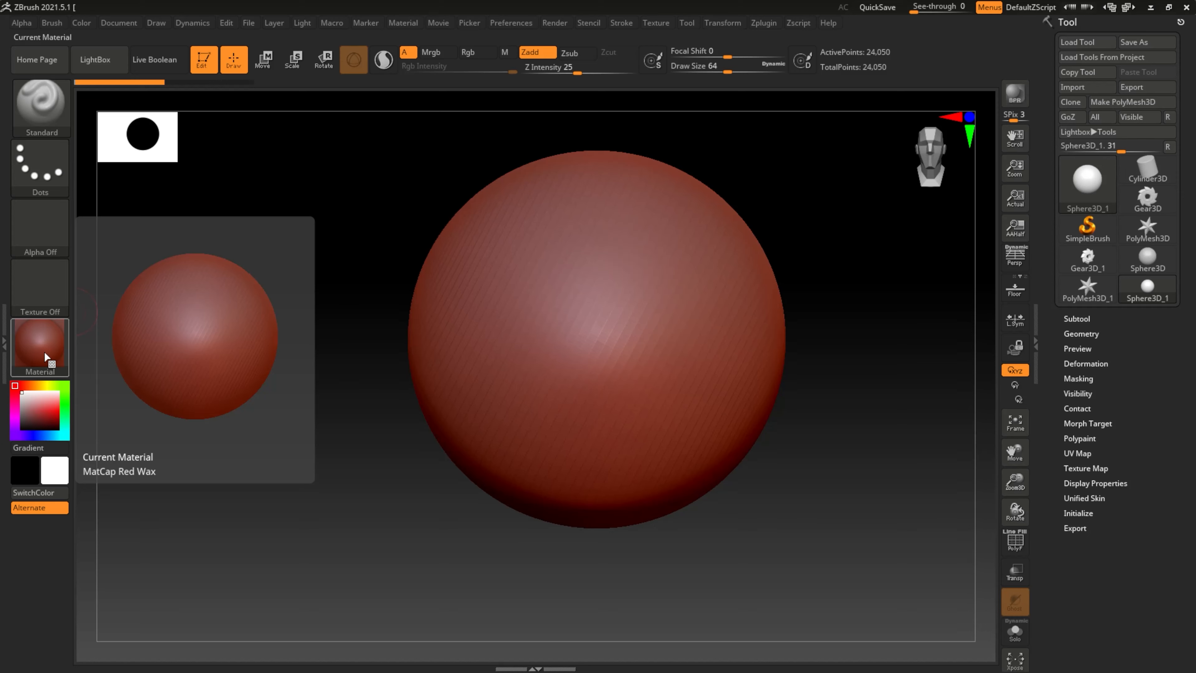
click(46, 356)
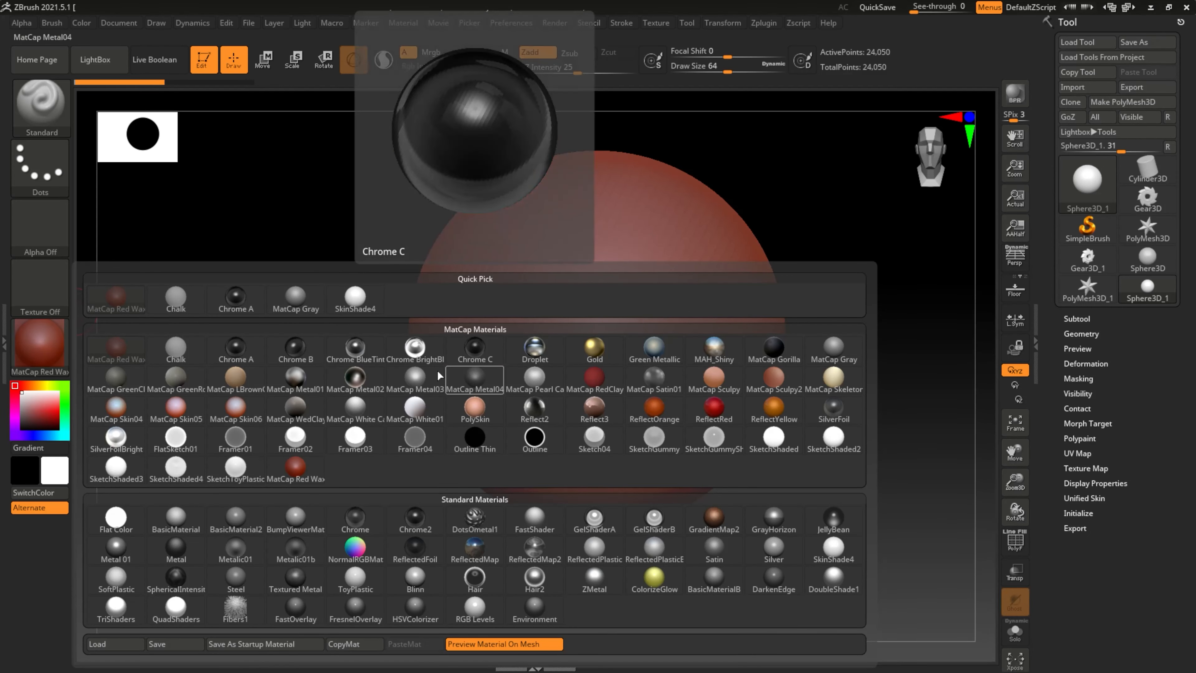
click(594, 348)
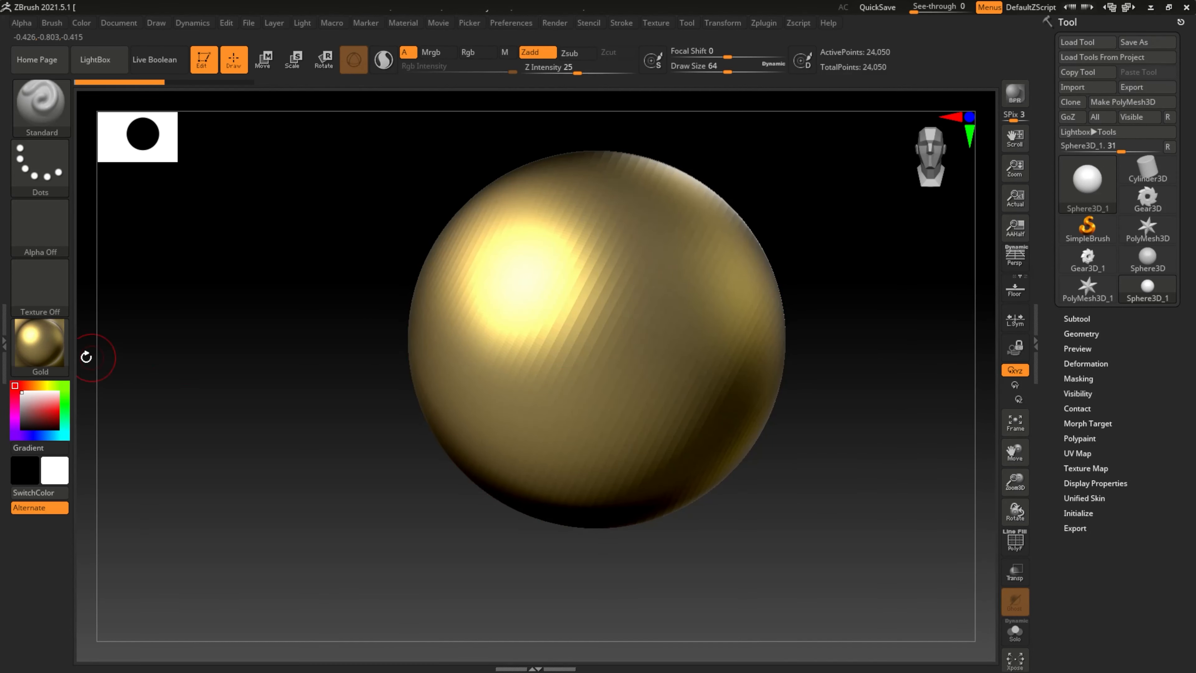
click(62, 356)
click(295, 473)
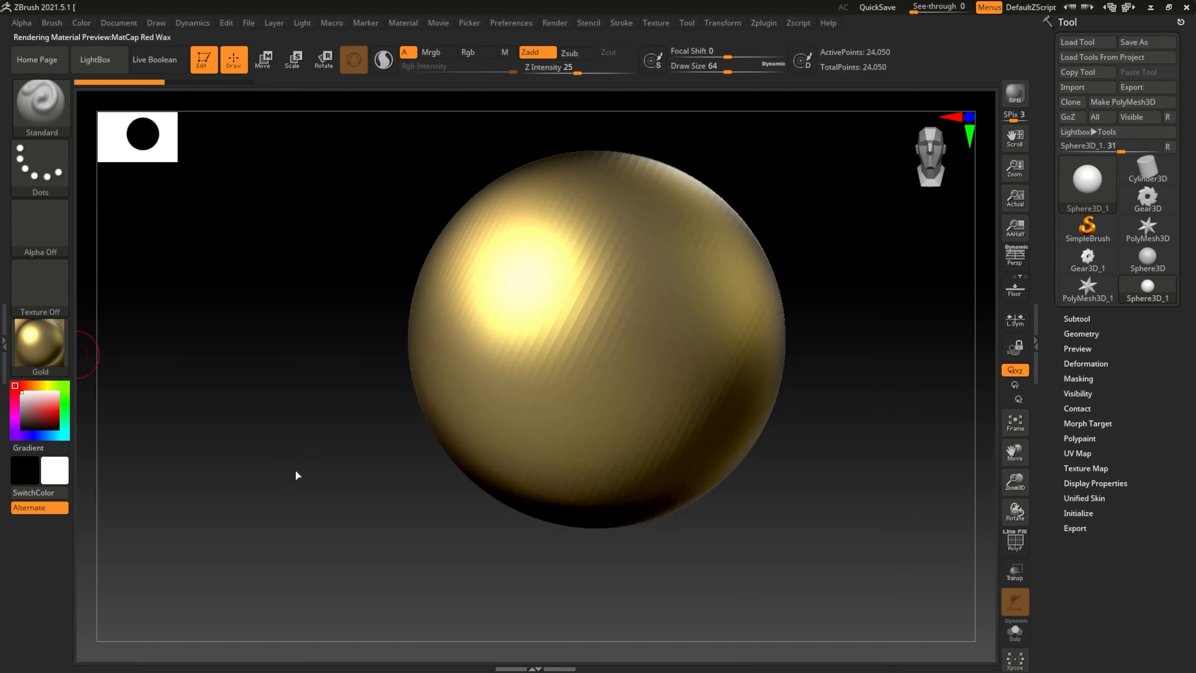
Try the ReflectOrange material on the sphere, and settle on MatCap Gray
click(41, 343)
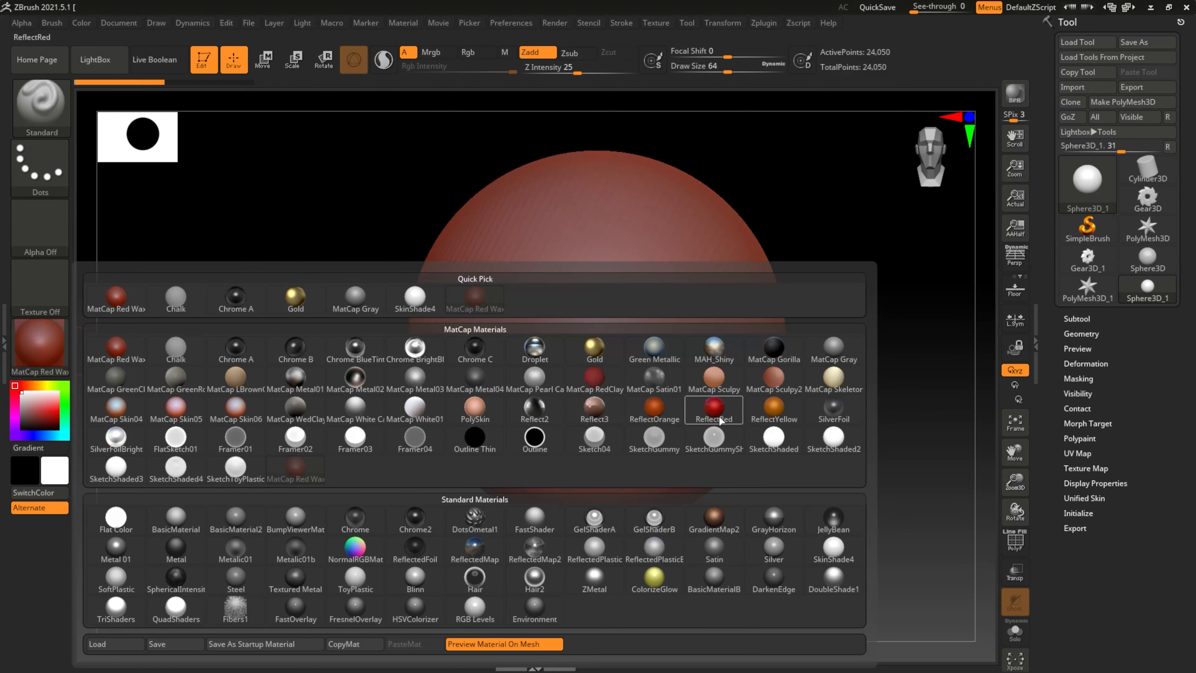
click(671, 413)
click(40, 344)
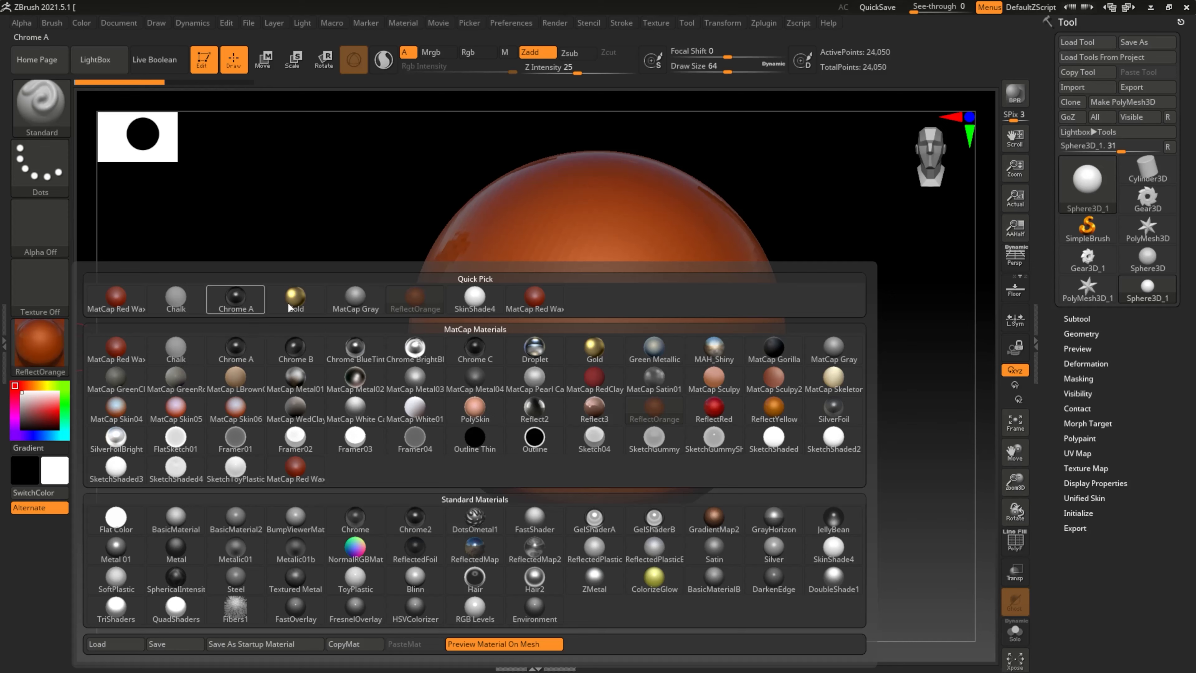
click(355, 298)
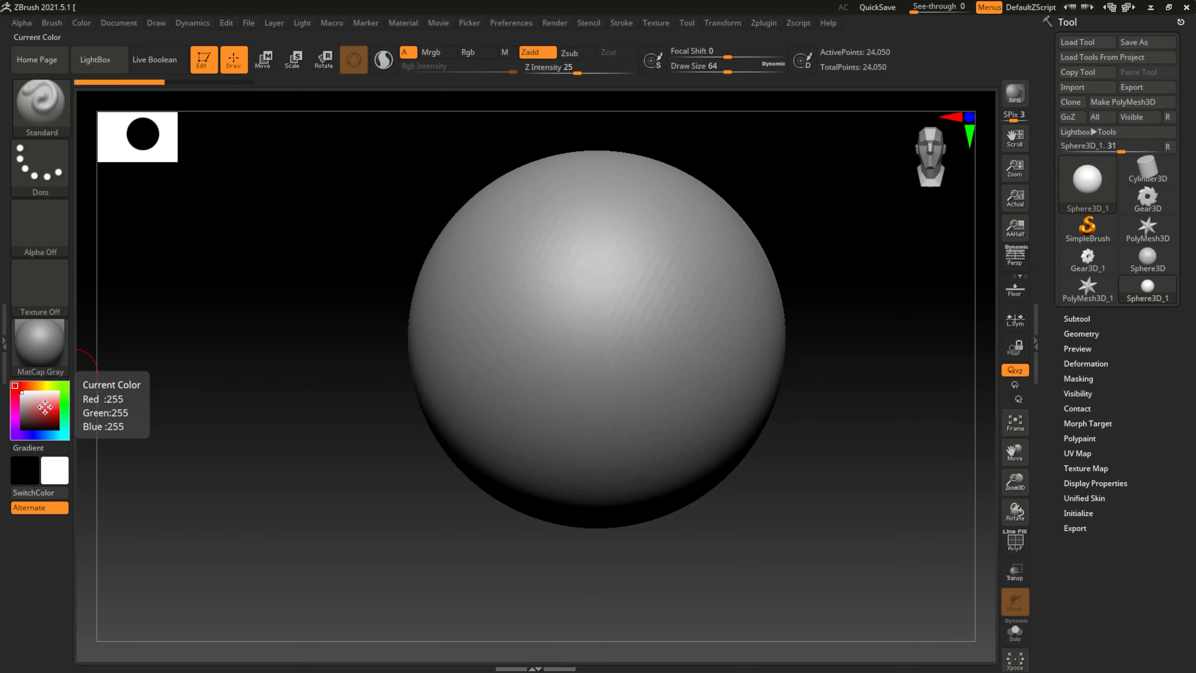
Try green and golden yellow as the sphere's colour, and settle on a near-white tone
mouse_move(45, 406)
mouse_down()
mouse_move(51, 419)
mouse_move(48, 403)
mouse_up()
click(61, 385)
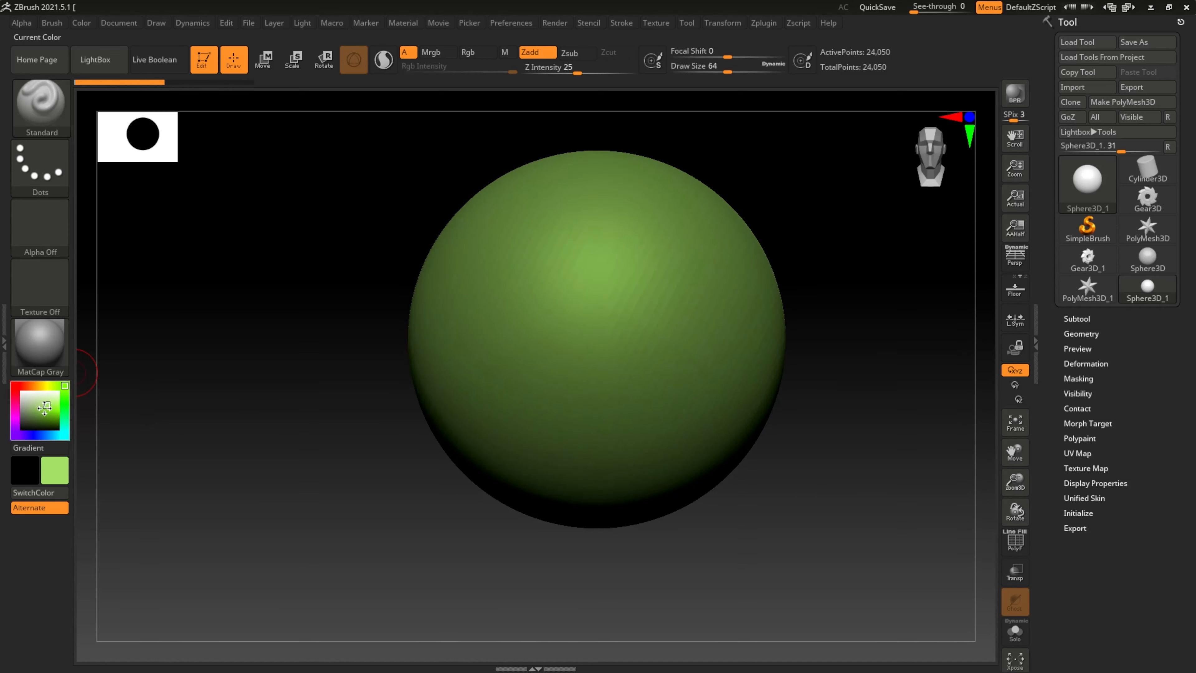
click(49, 385)
click(52, 406)
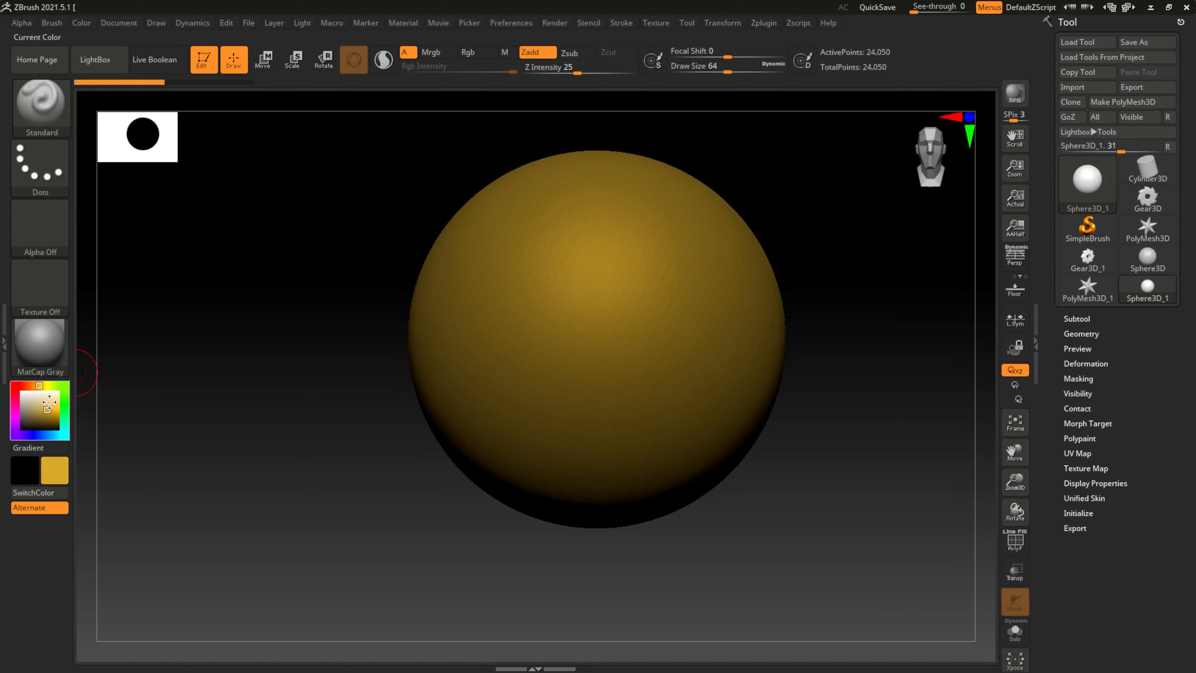
click(43, 400)
click(38, 398)
click(23, 394)
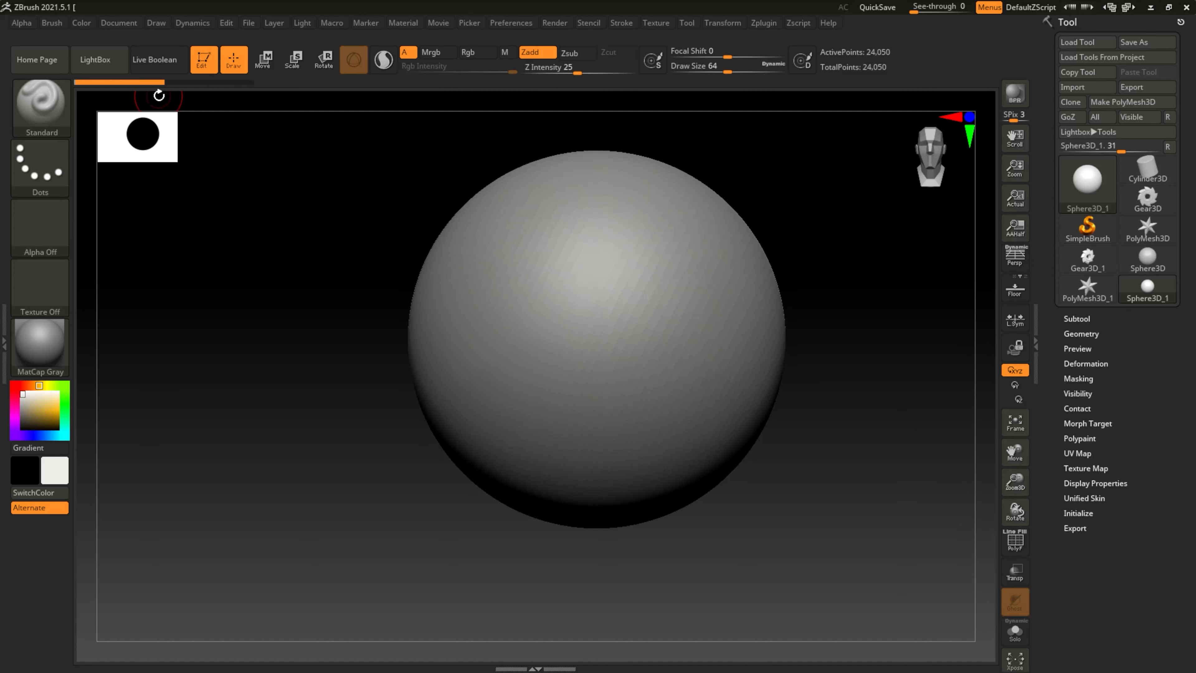
Show the LightBox browser and hide it again
click(110, 61)
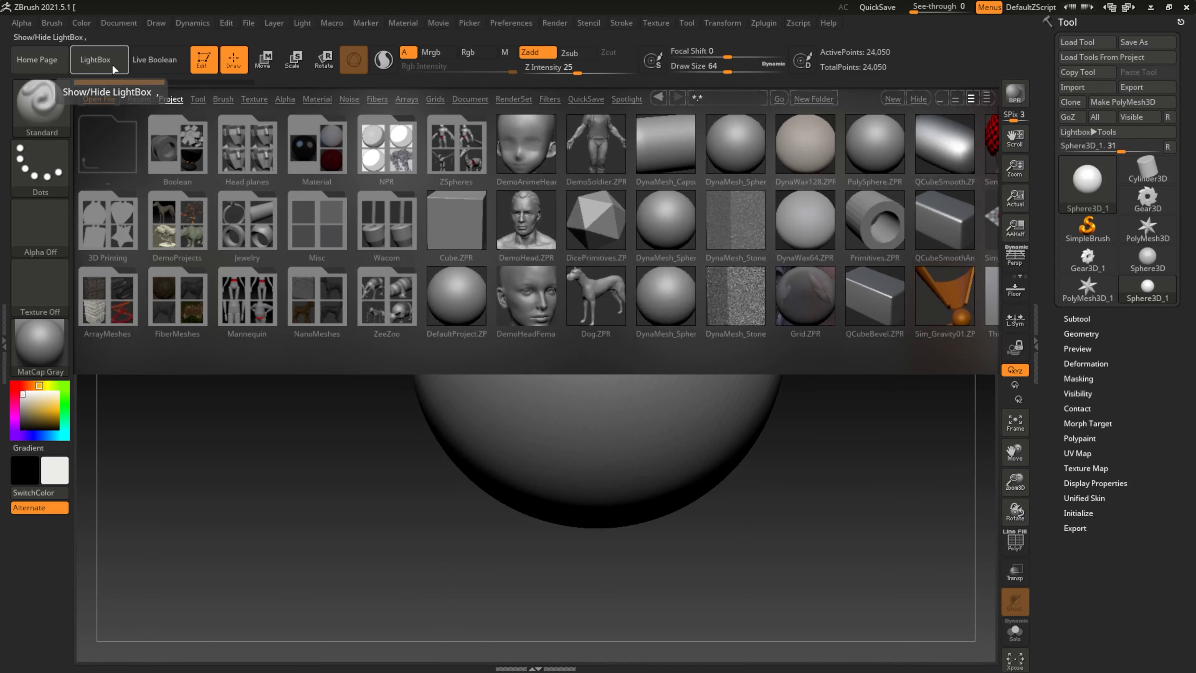
click(112, 64)
key(comma)
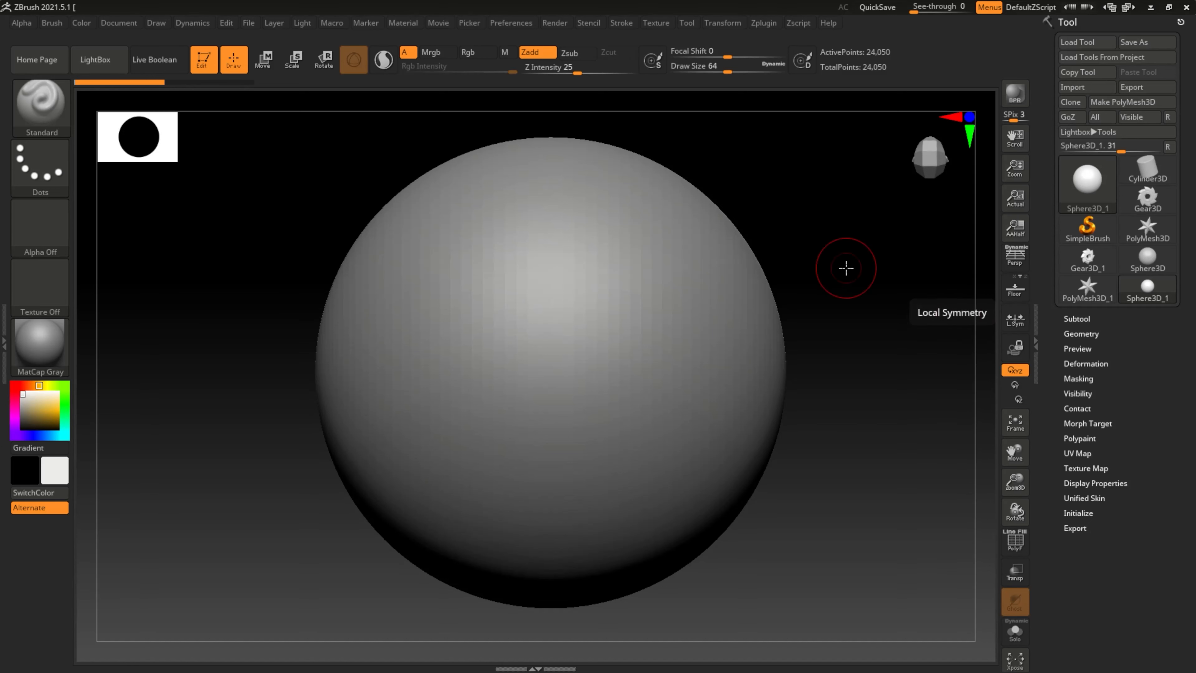
mouse_move(846, 267)
mouse_down()
mouse_move(851, 278)
mouse_move(849, 256)
mouse_move(864, 262)
mouse_move(870, 281)
mouse_move(867, 268)
mouse_move(887, 251)
mouse_move(852, 236)
mouse_move(862, 262)
mouse_move(861, 246)
mouse_move(840, 258)
mouse_move(879, 292)
mouse_up()
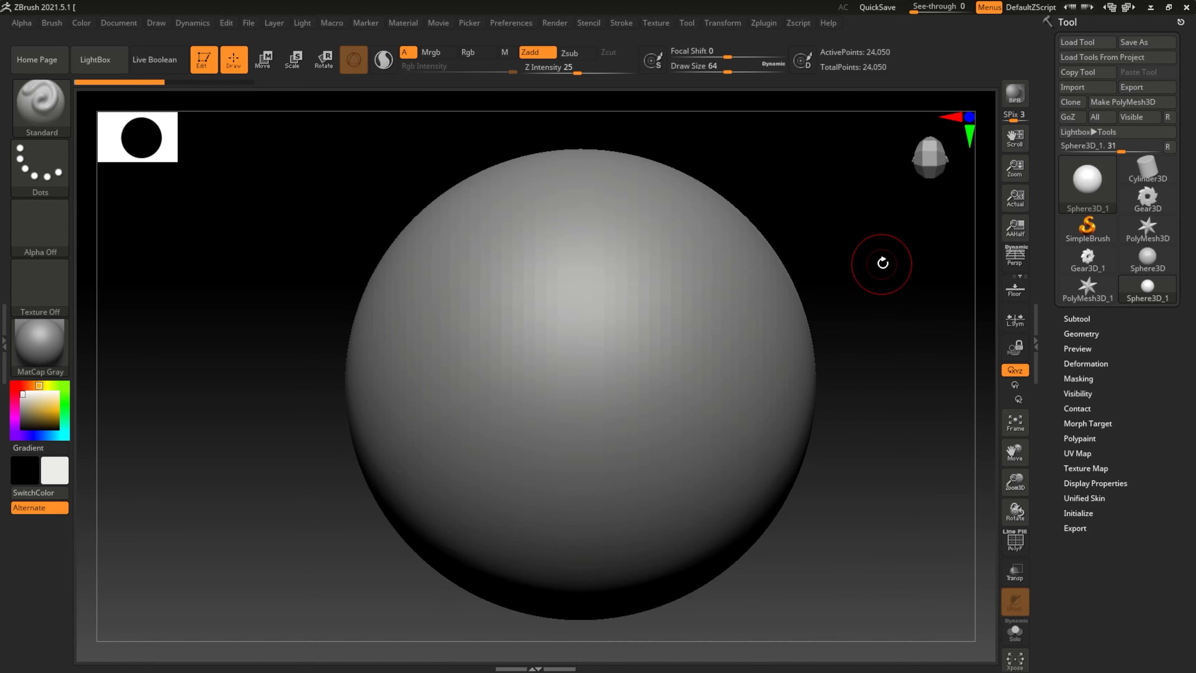
drag(889, 256, 887, 256)
mouse_move(886, 256)
mouse_down()
mouse_move(812, 251)
mouse_move(918, 251)
mouse_move(795, 254)
mouse_move(905, 262)
mouse_move(842, 264)
mouse_move(878, 264)
mouse_up()
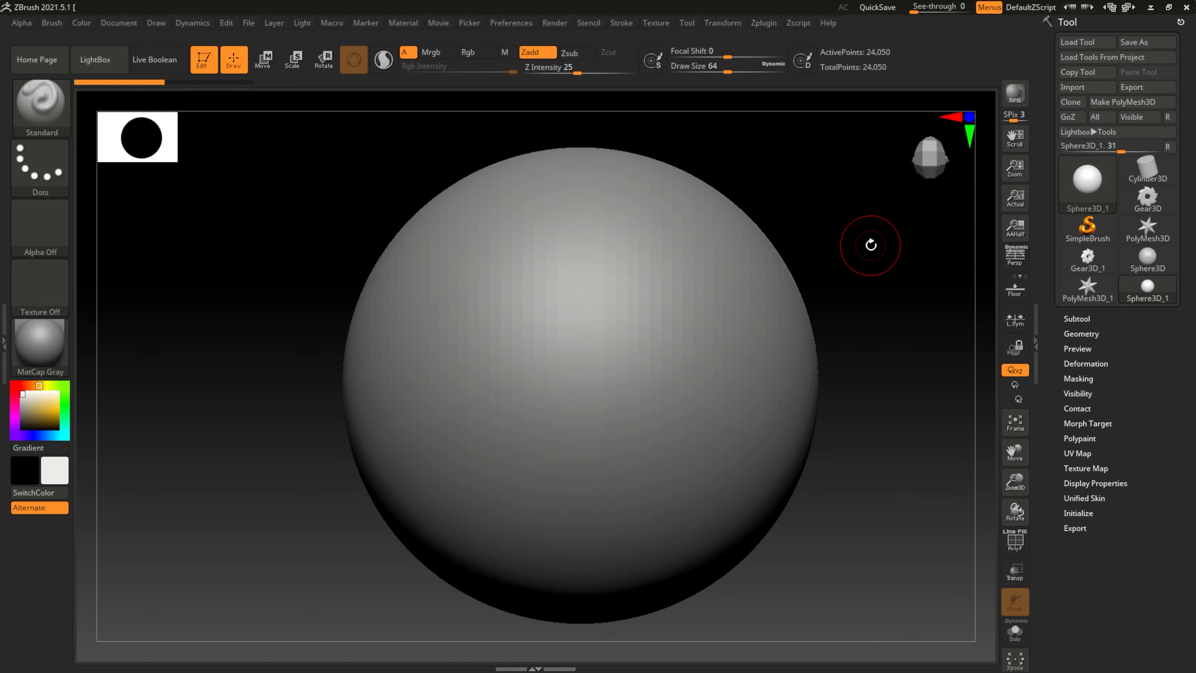
mouse_move(875, 250)
alt+mouse_down()
mouse_move(931, 238)
mouse_move(765, 233)
mouse_move(867, 242)
alt+mouse_up()
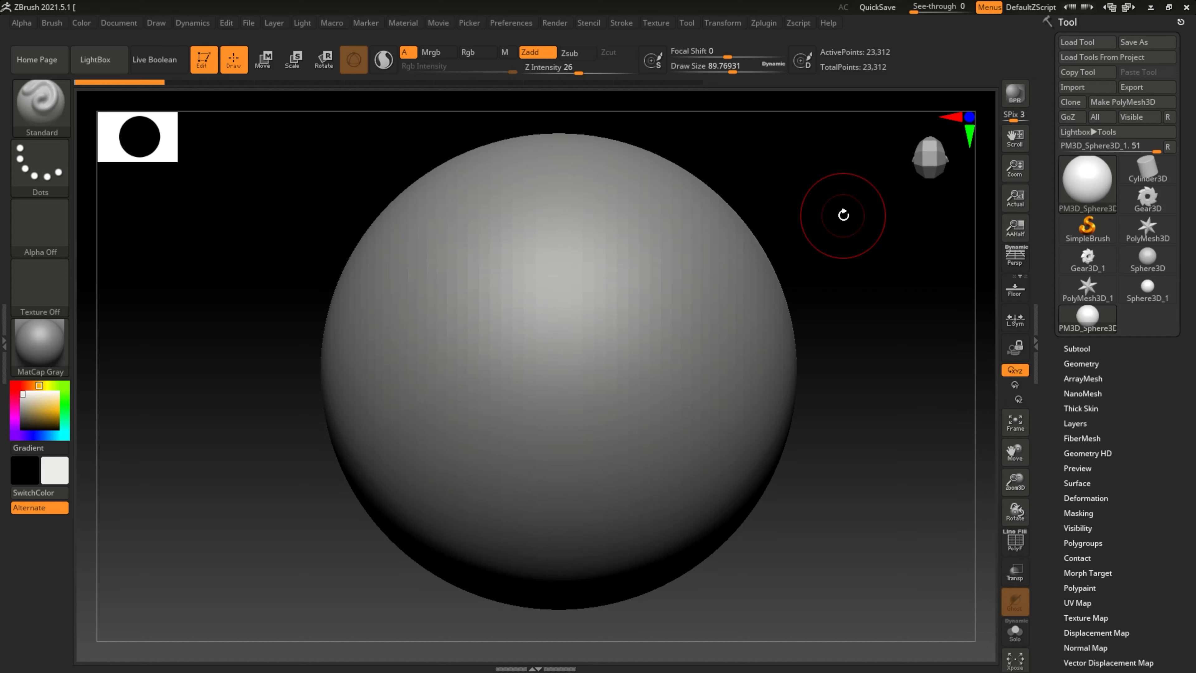
Choose the Standard brush and sculpt a zigzag stroke diagonally across the front of the sphere
key(b)
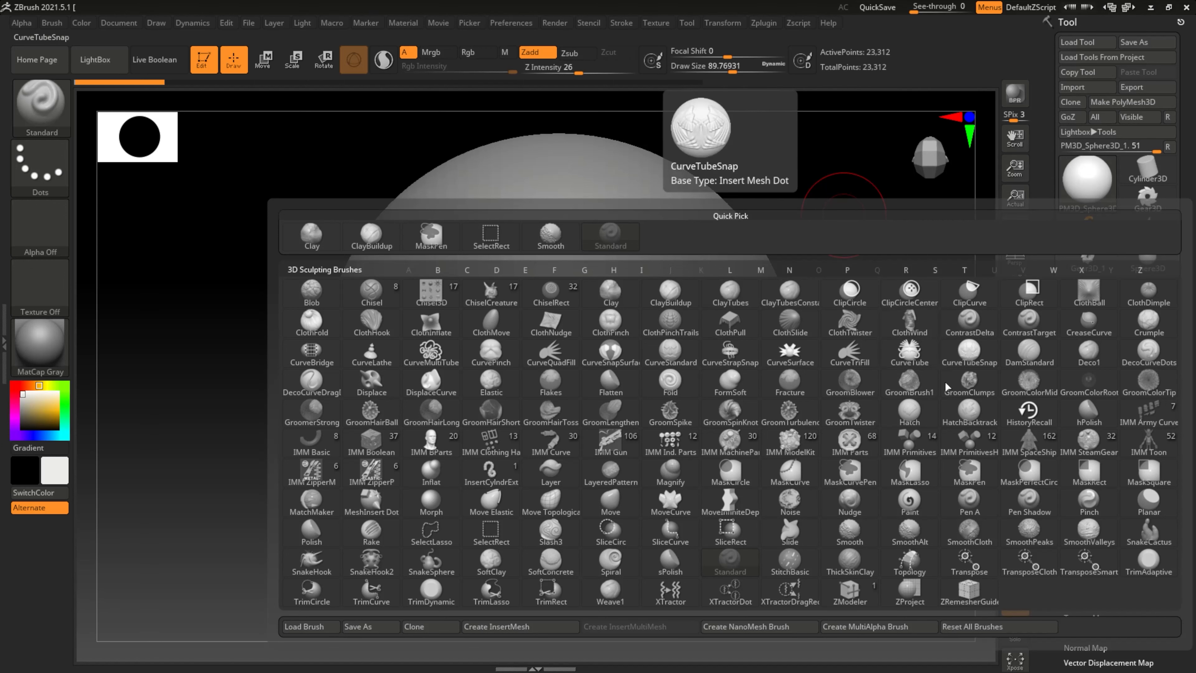
key(s)
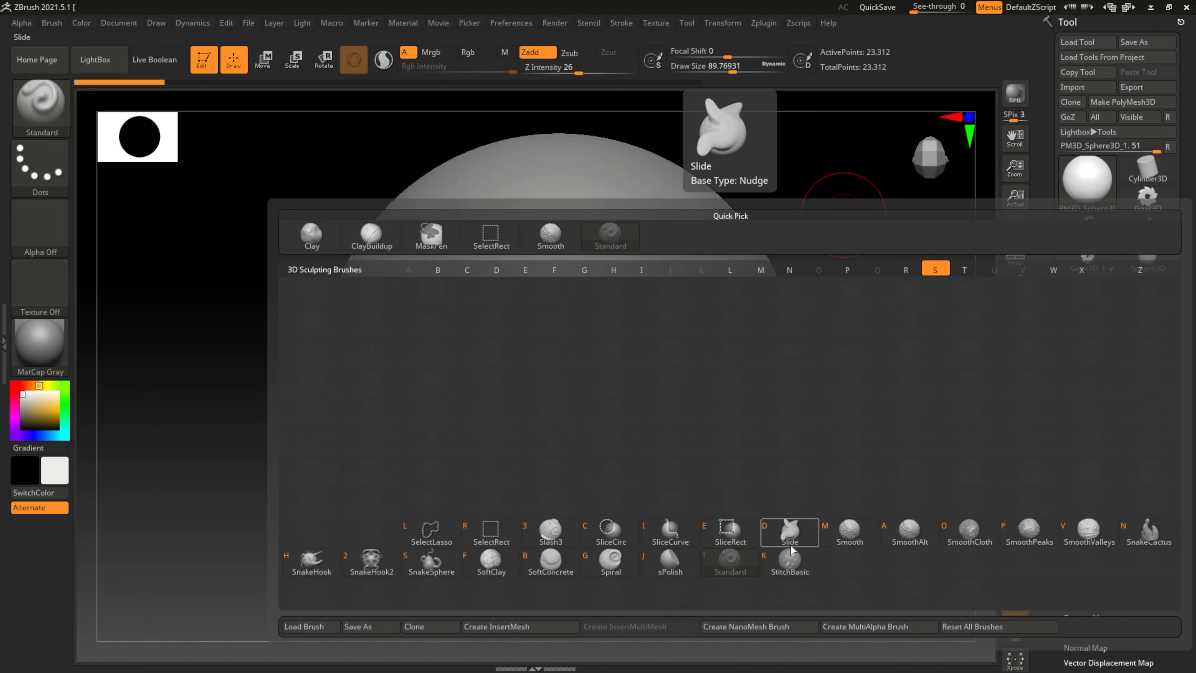
key(t)
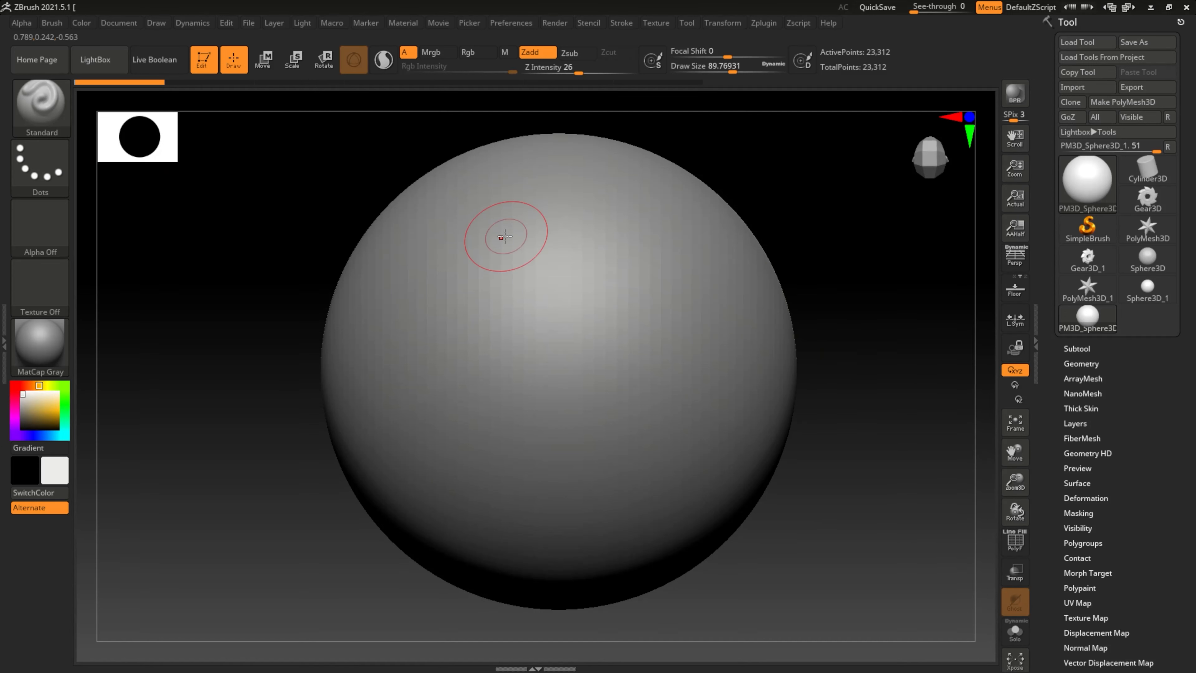
mouse_move(514, 219)
mouse_down()
mouse_move(572, 239)
mouse_move(443, 351)
mouse_move(507, 399)
mouse_move(678, 321)
mouse_move(566, 477)
mouse_move(742, 406)
mouse_up()
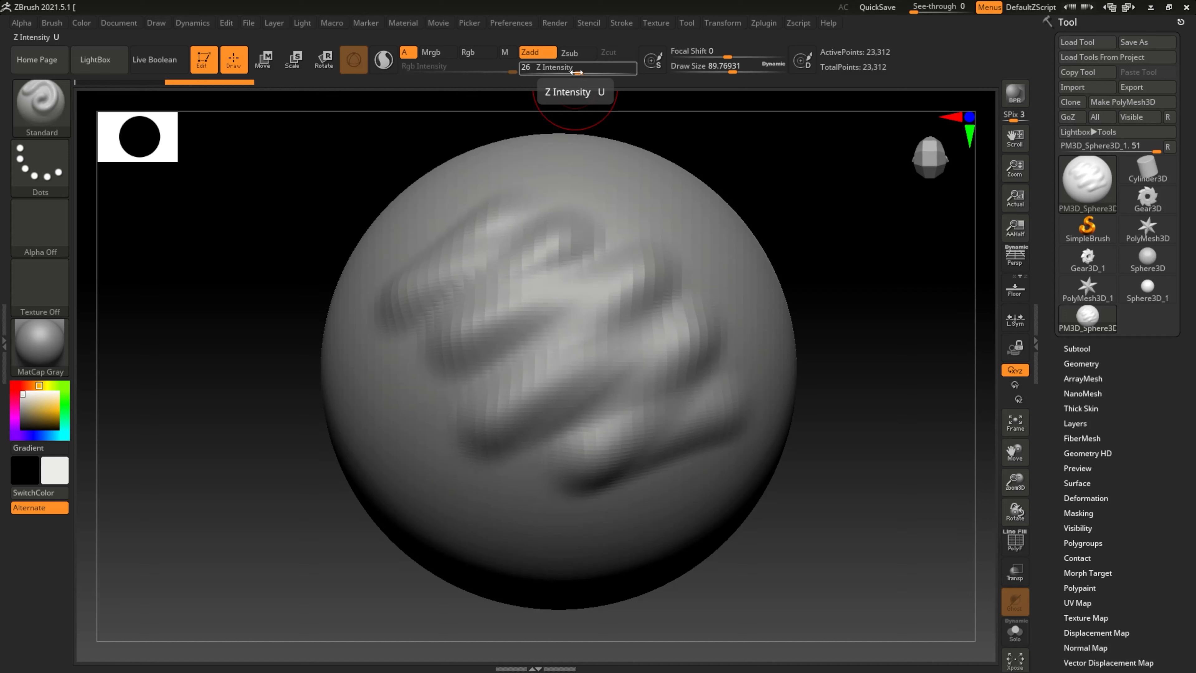
Raise the brush's Z Intensity and sculpt thicker zigzag ridges over the upper part of the sphere
drag(576, 72, 626, 73)
mouse_move(526, 187)
mouse_down()
mouse_move(458, 209)
mouse_move(404, 284)
mouse_move(588, 343)
mouse_move(694, 306)
mouse_up()
Set the Z Intensity to 4 and sculpt a faint stroke over the existing ridges
click(603, 69)
text(4)
key(Return)
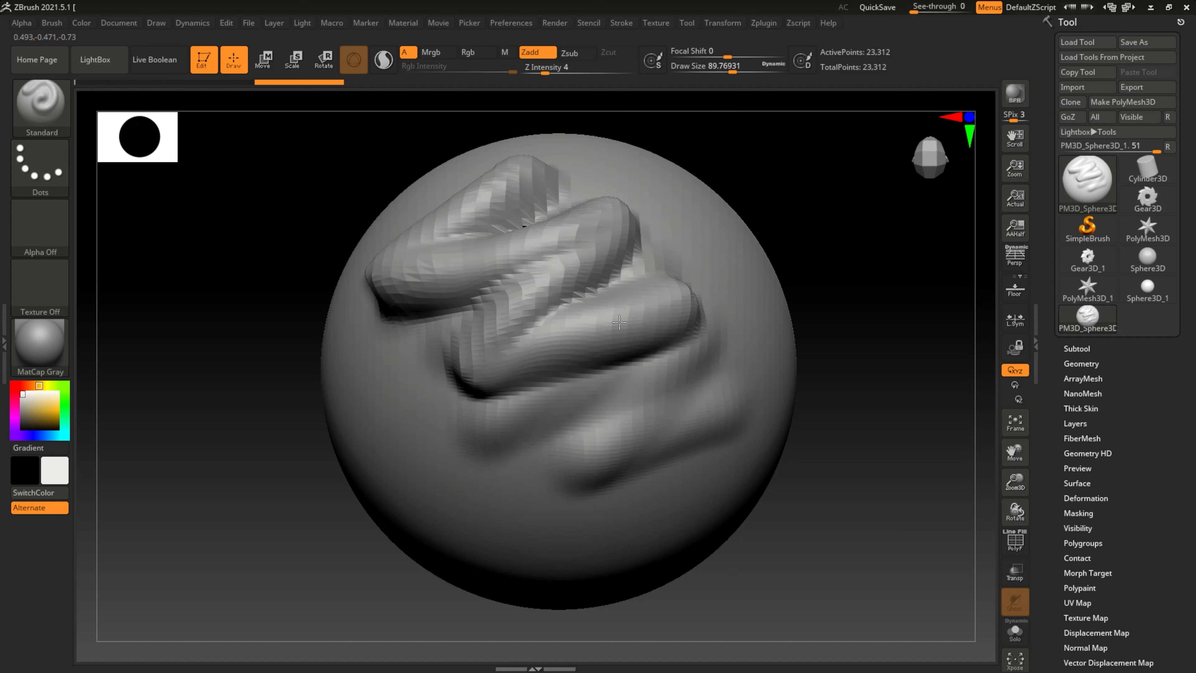
mouse_move(670, 316)
mouse_down()
mouse_move(726, 318)
mouse_move(696, 308)
mouse_up()
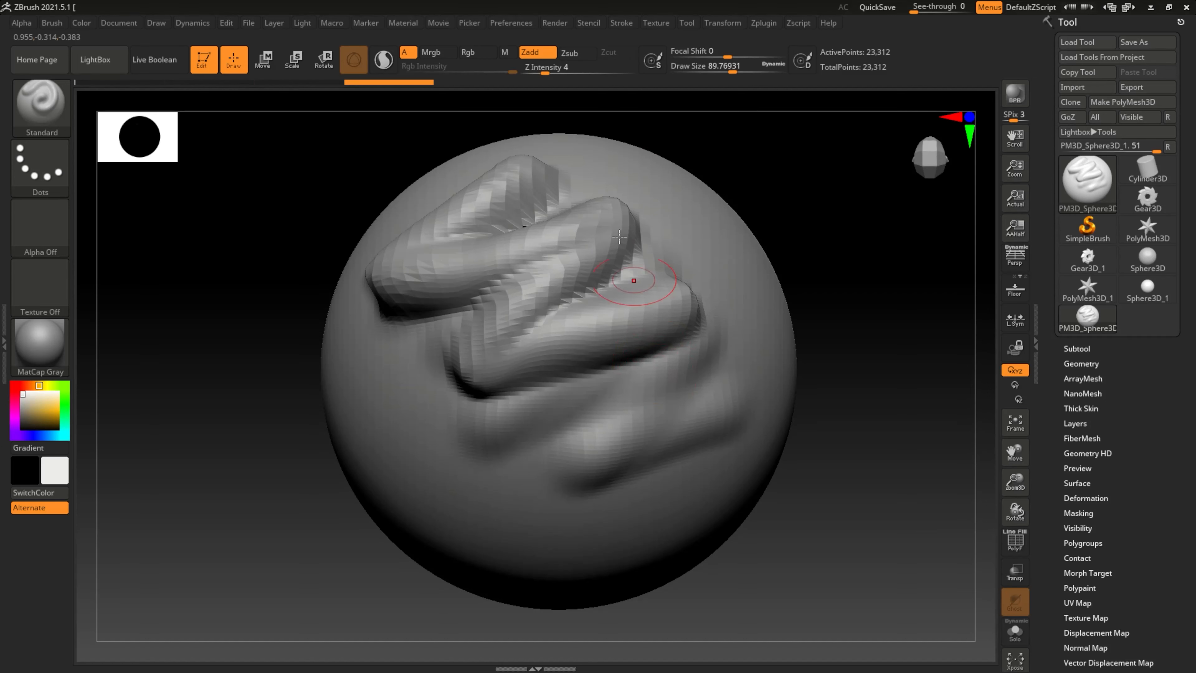
Set the Z Intensity to 26 and sculpt another stroke down the side of the ridges
click(555, 71)
drag(555, 70, 580, 71)
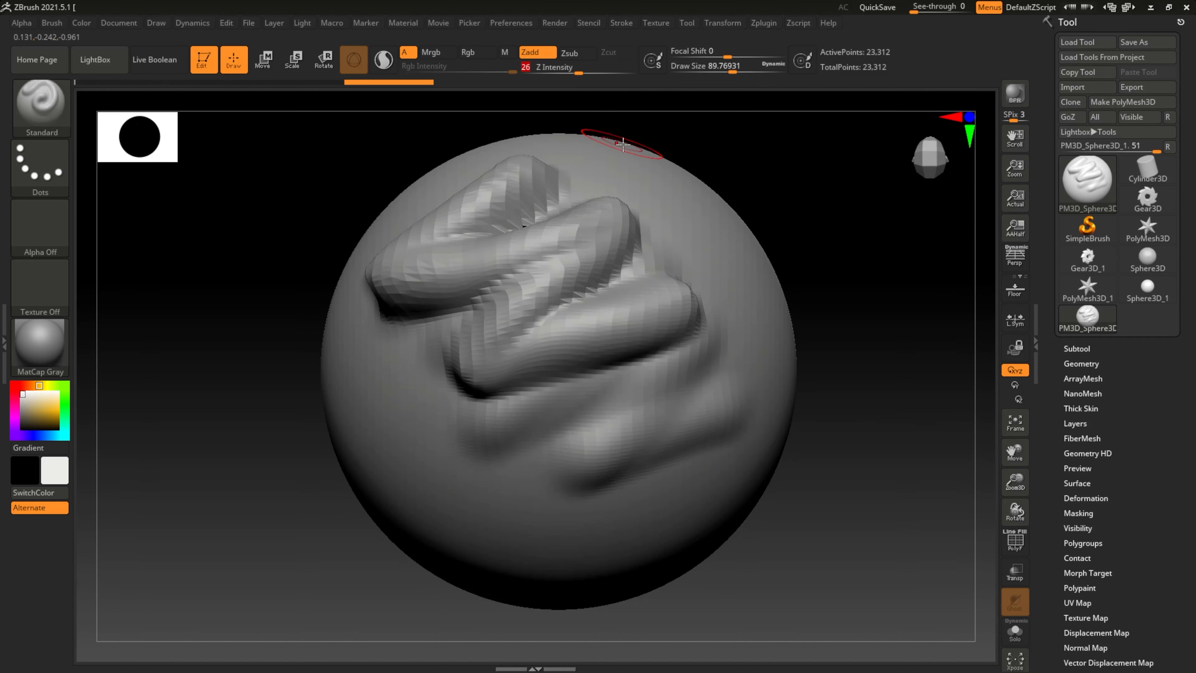
mouse_move(681, 235)
mouse_down()
mouse_move(619, 303)
mouse_move(701, 259)
mouse_move(563, 354)
mouse_move(683, 335)
mouse_move(697, 390)
mouse_up()
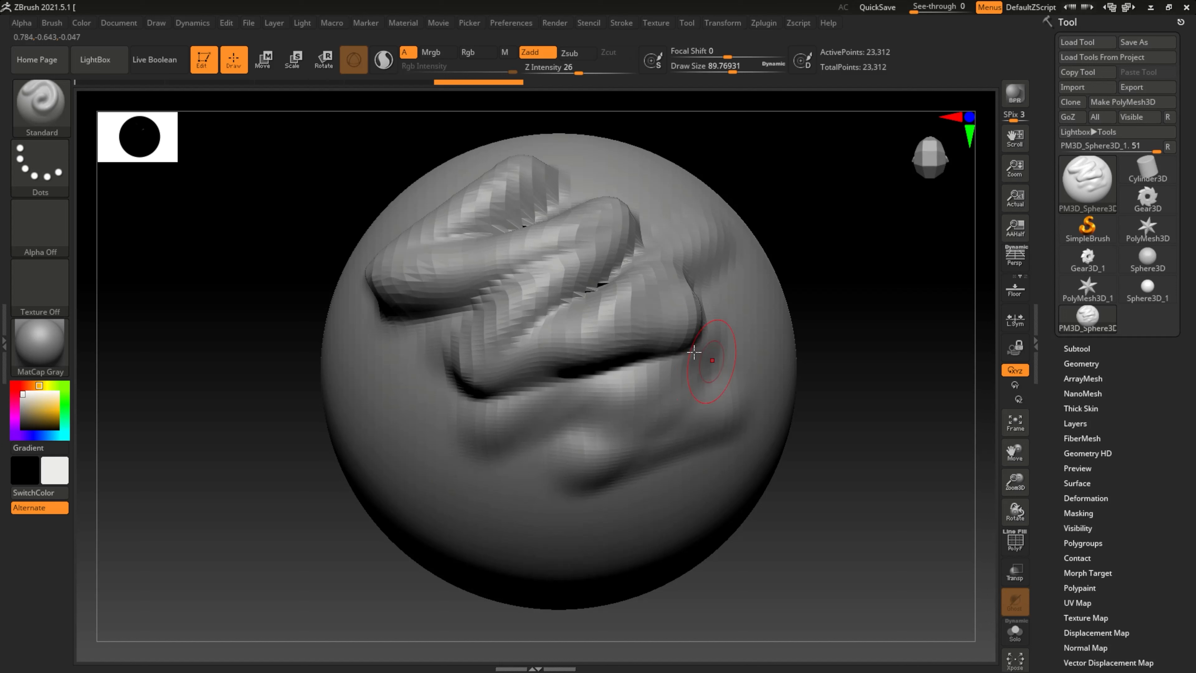
Reduce the brush's Draw Size to about 58
key(s)
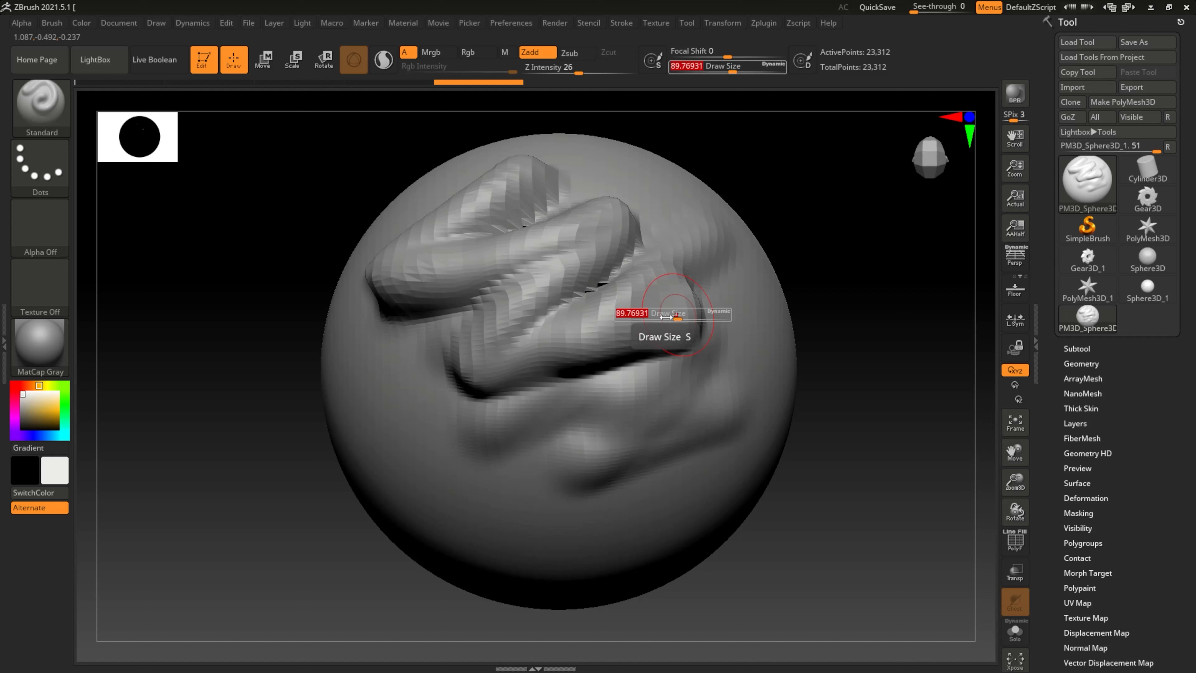
mouse_move(671, 318)
mouse_down()
mouse_move(716, 320)
mouse_move(657, 312)
mouse_move(672, 316)
mouse_up()
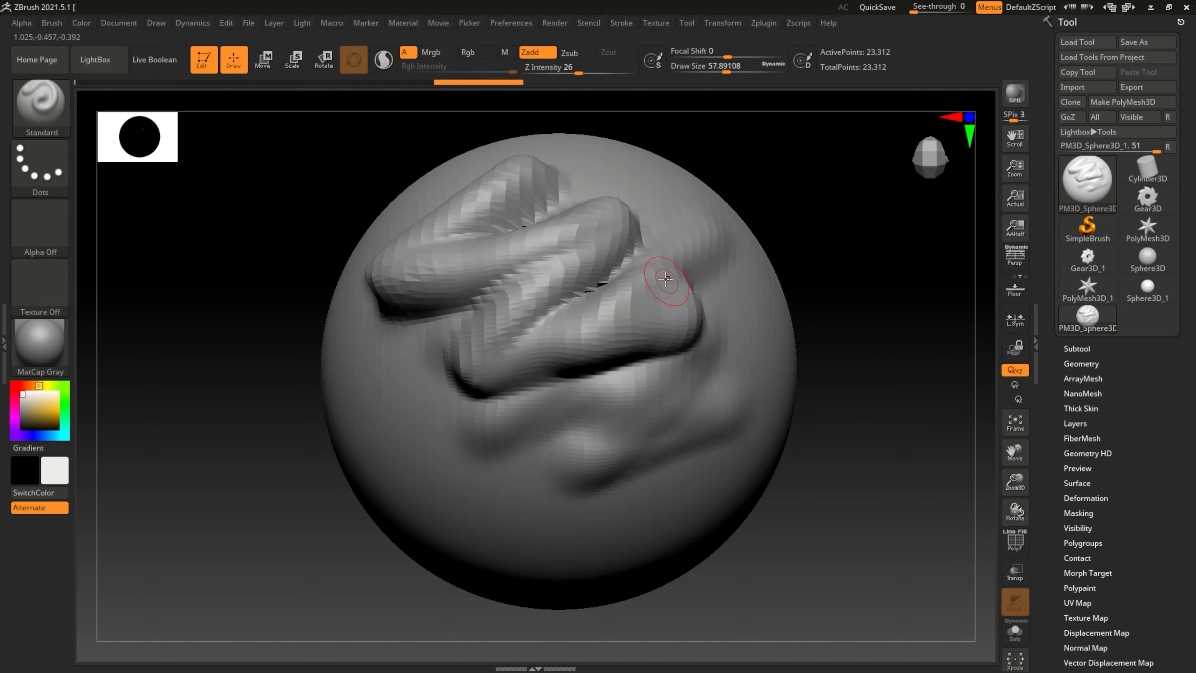
Try smaller Draw Size values for the brush and settle on a Draw Size of about 128
mouse_move(728, 68)
mouse_down()
mouse_move(746, 73)
mouse_move(724, 73)
mouse_up()
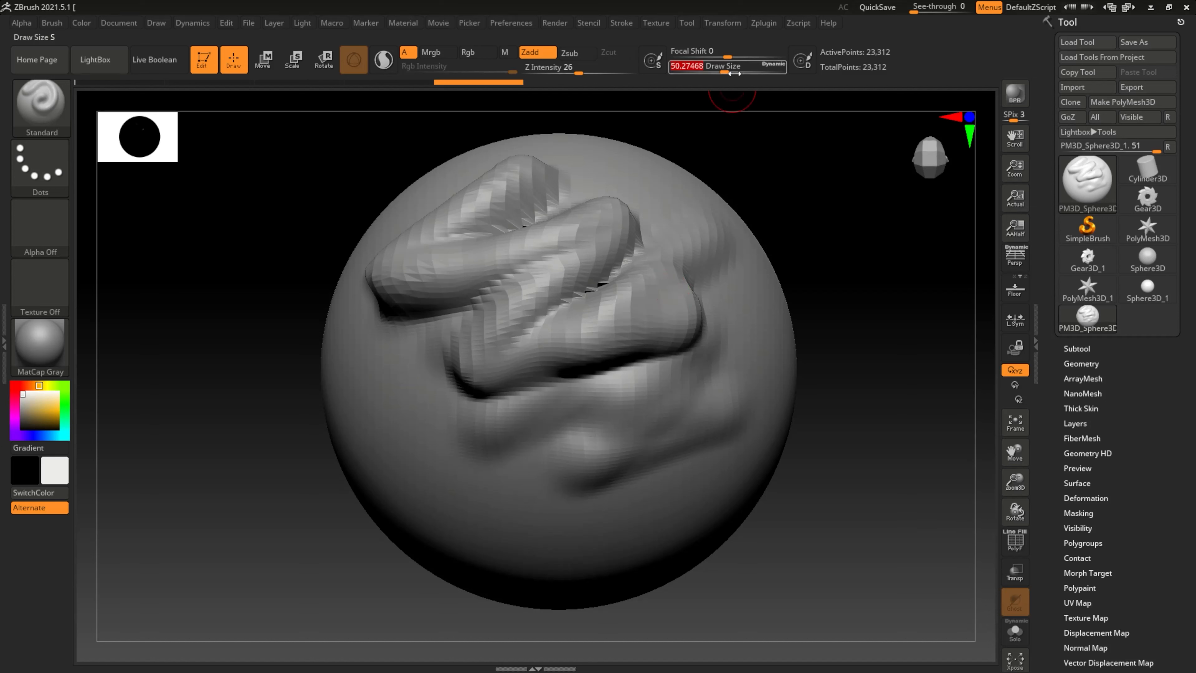
drag(728, 72, 731, 72)
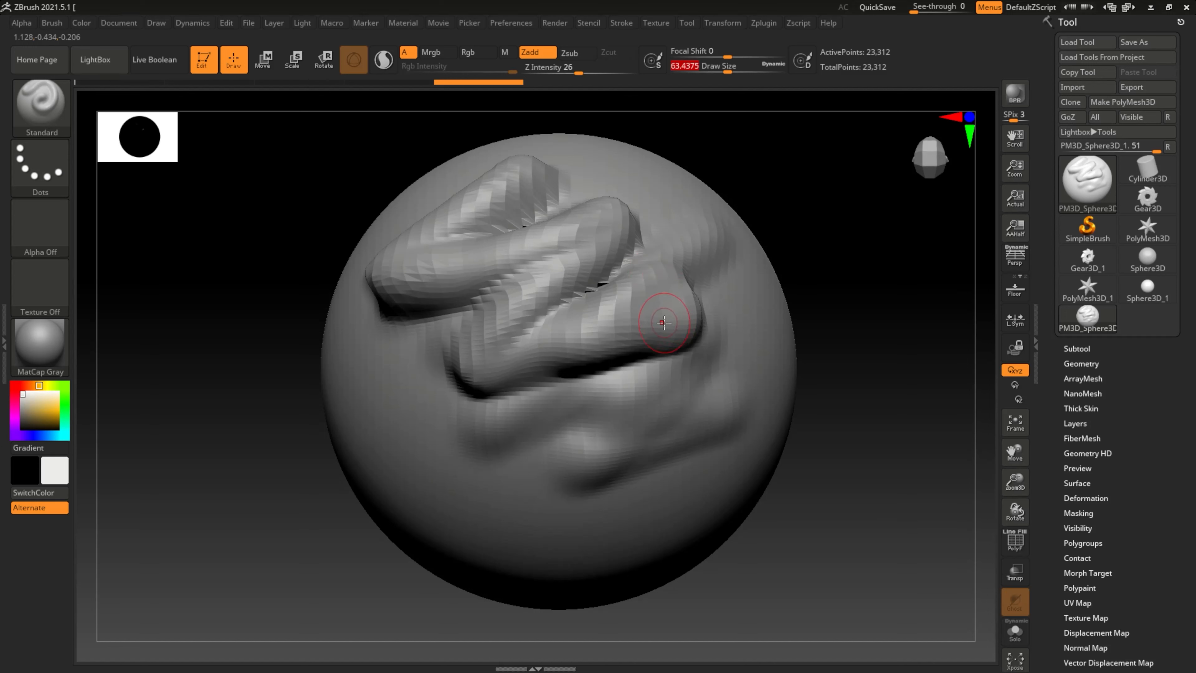
key(s)
drag(665, 326, 676, 327)
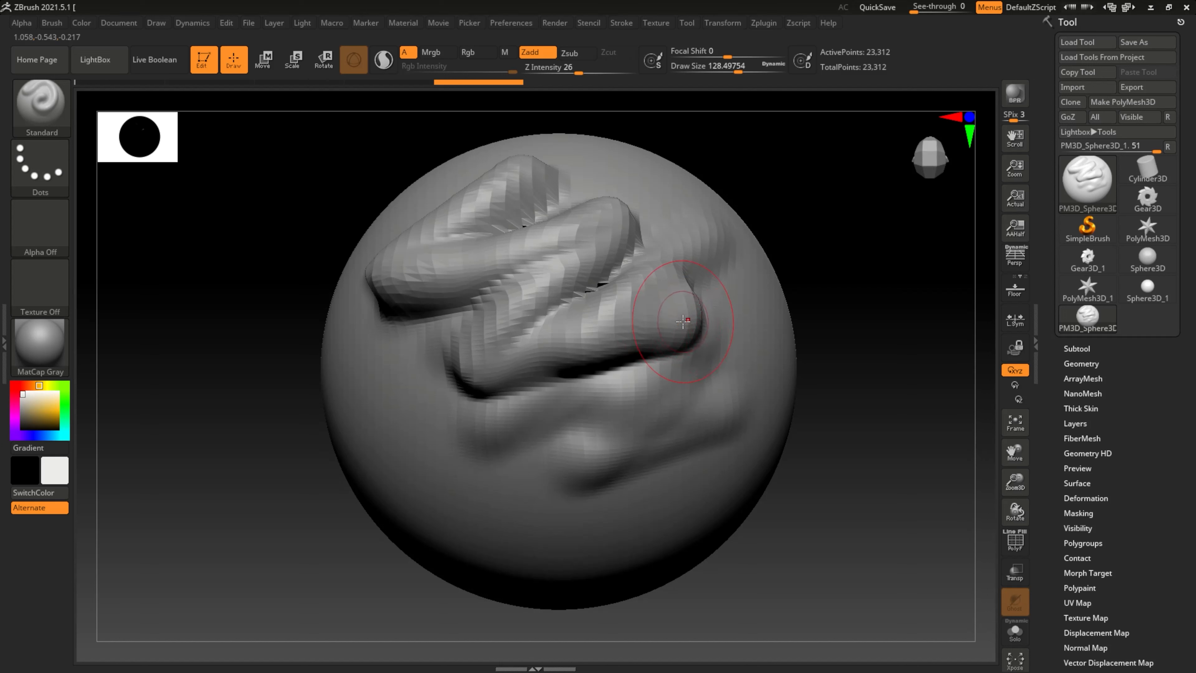
Carve into the lowest thick ridge with the inverted Standard brush, and smooth the carved area and neighbouring ridges
mouse_move(747, 259)
alt+mouse_down()
mouse_move(535, 382)
mouse_move(696, 267)
mouse_move(548, 377)
mouse_move(616, 330)
mouse_move(550, 386)
mouse_move(654, 325)
mouse_move(565, 367)
mouse_move(585, 381)
mouse_move(664, 337)
mouse_move(614, 374)
alt+mouse_up()
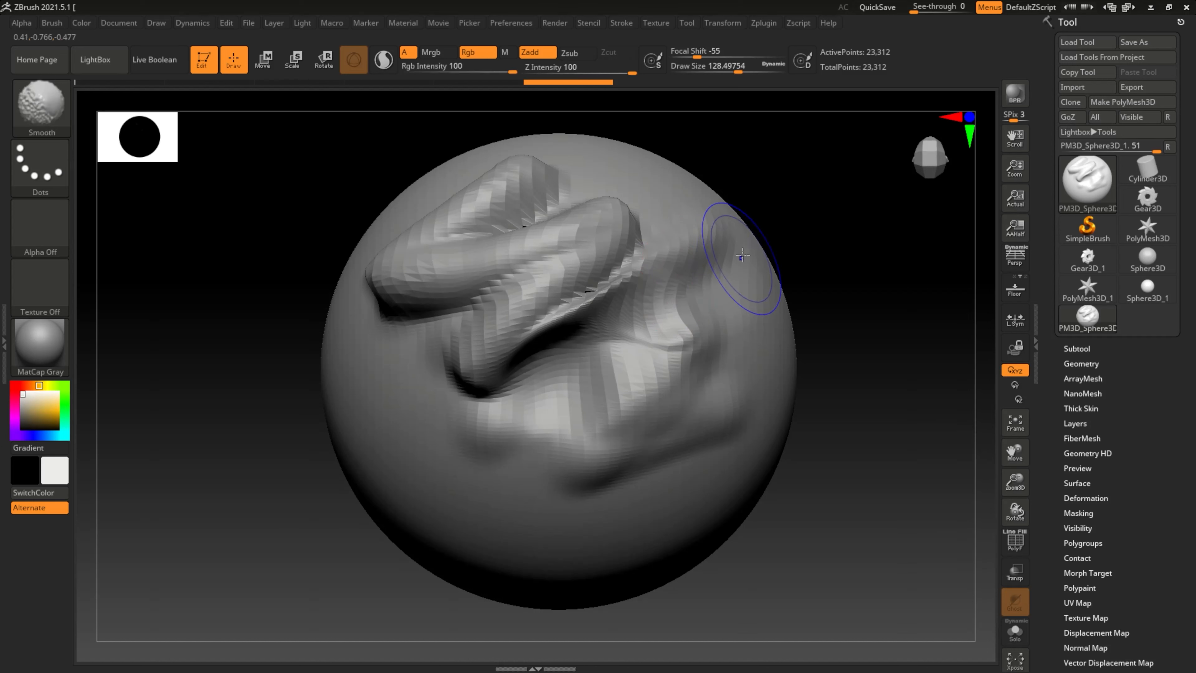
mouse_move(690, 264)
shift+mouse_down()
mouse_move(494, 288)
mouse_move(683, 283)
mouse_move(696, 349)
mouse_move(424, 311)
mouse_move(687, 339)
mouse_move(502, 335)
mouse_move(579, 348)
mouse_move(659, 386)
mouse_move(527, 376)
mouse_move(533, 397)
shift+mouse_up()
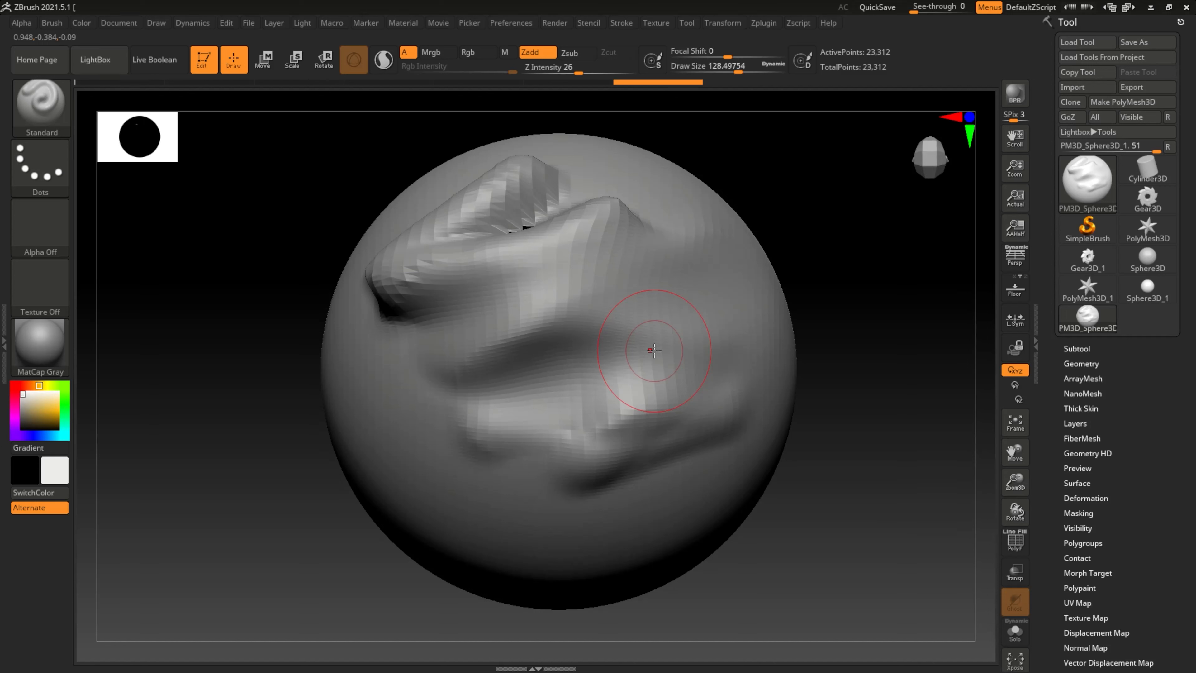
Undo the carving and smoothing strokes, together with the most recent sculpting on the ridges before them
key(ctrl+z)
key(ctrl+z)
key(ctrl+z)
key(ctrl+z)
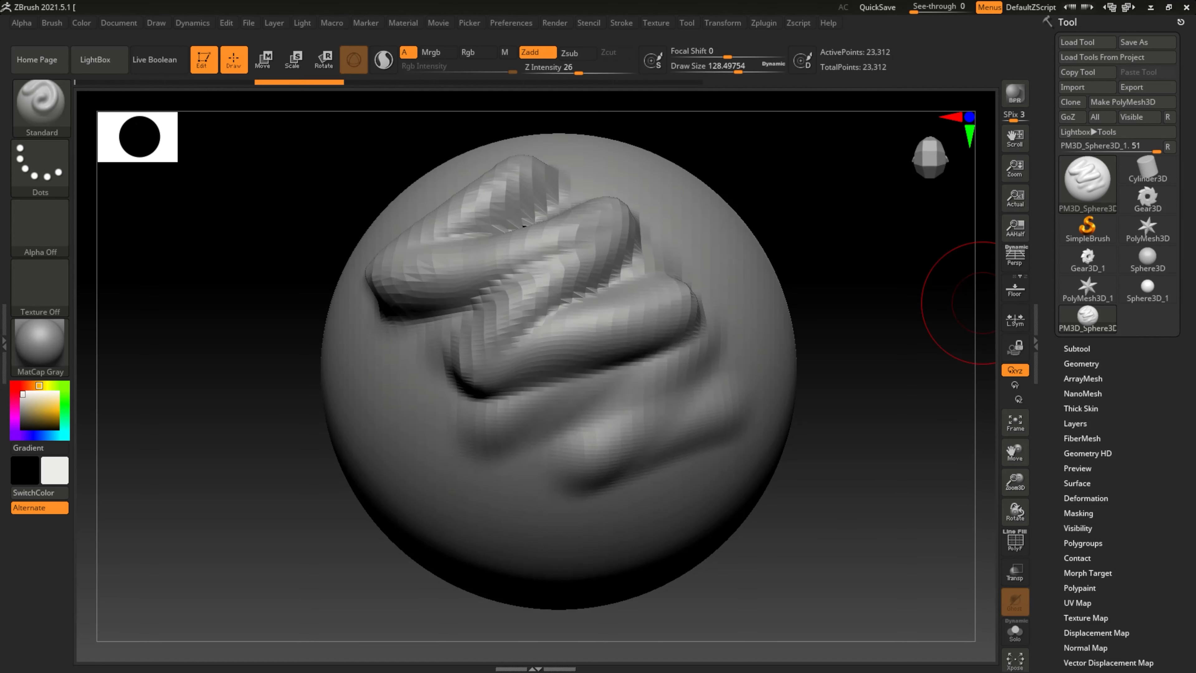